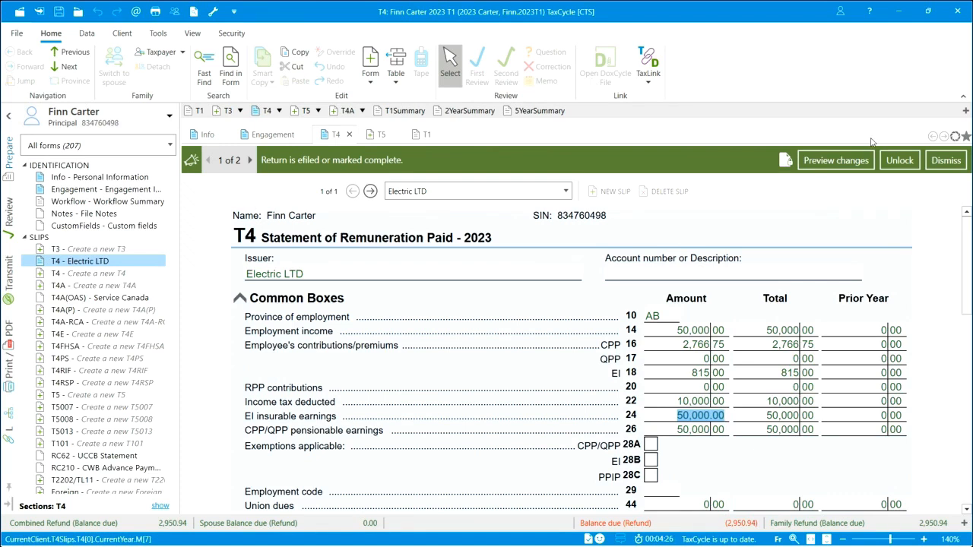
Unlock the e-filed return for editing.
left_click(903, 163)
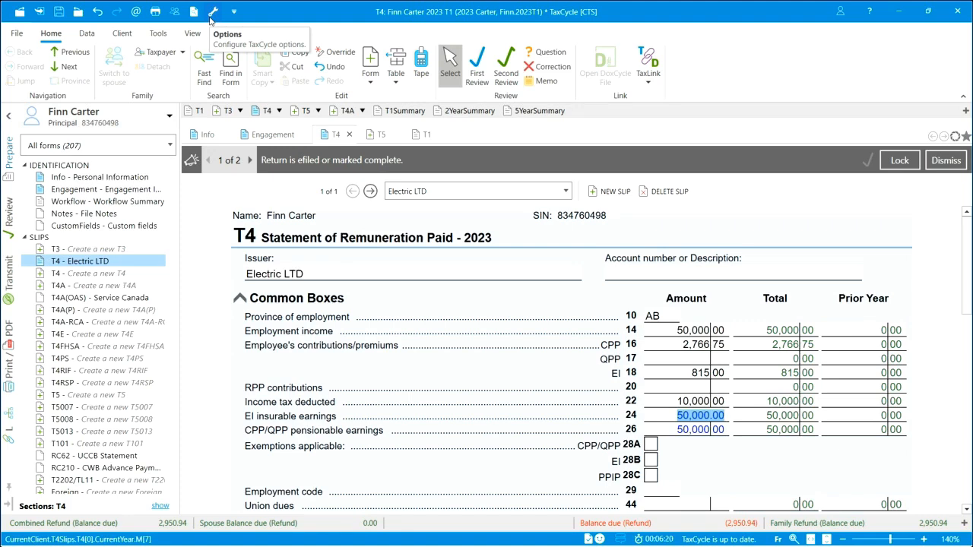
Open the authorization request form from the AuthRep transmission details and examine its representative, taxpayer and authorization sections.
left_click(8, 275)
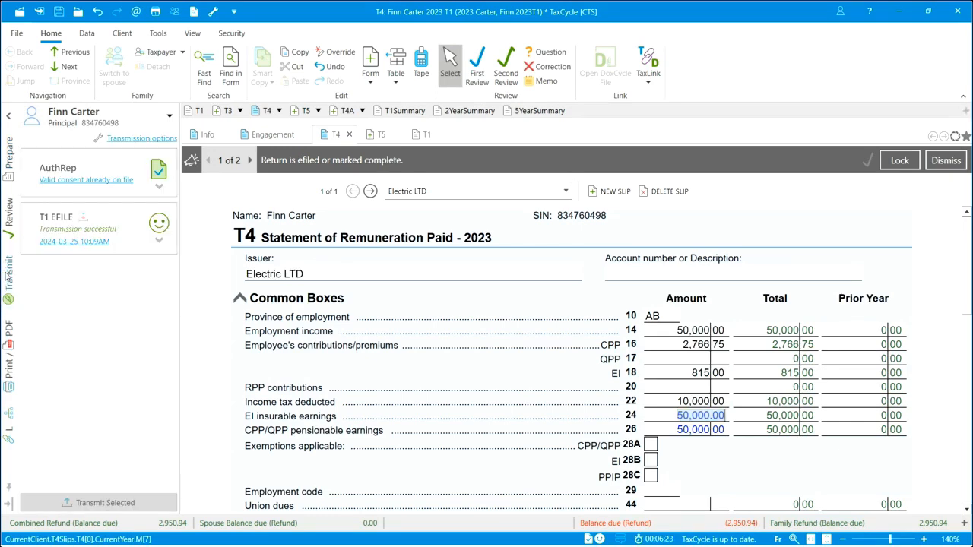
left_click(159, 191)
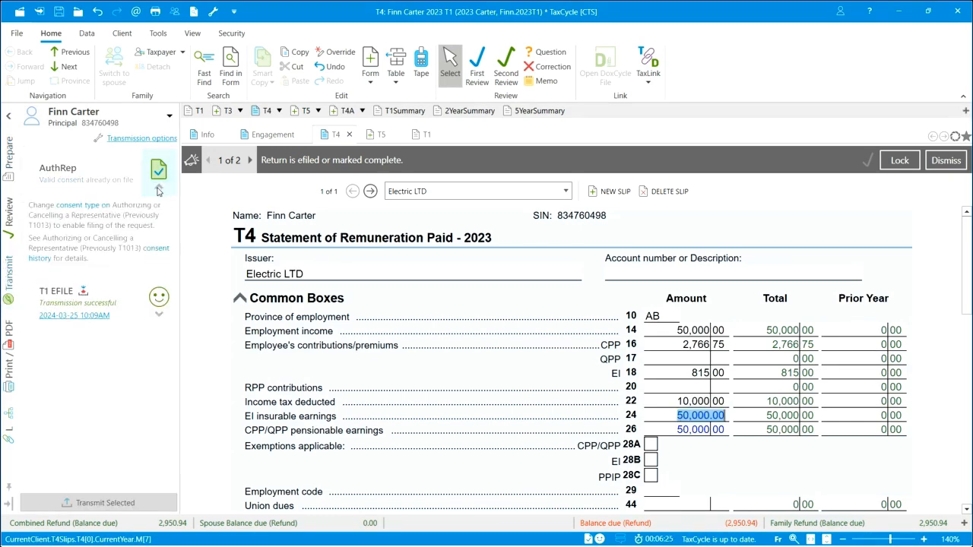
left_click(95, 210)
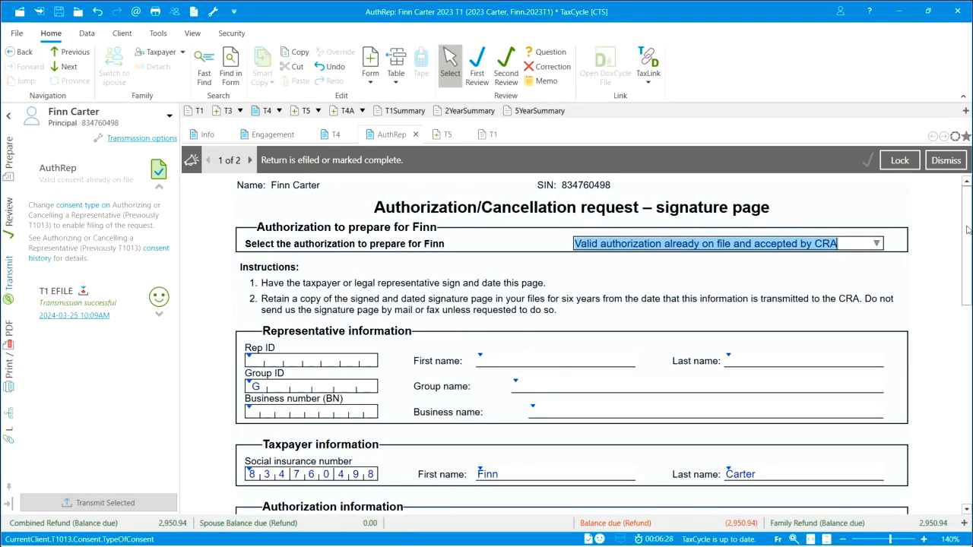
scroll(521, 422, "down", 2)
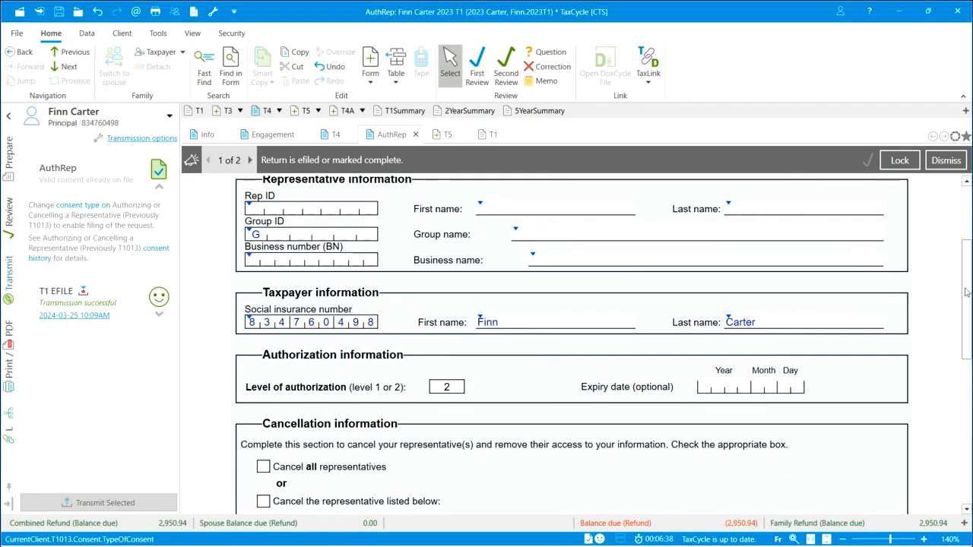
scroll(967, 280, "up", 1)
scroll(967, 280, "up", 5)
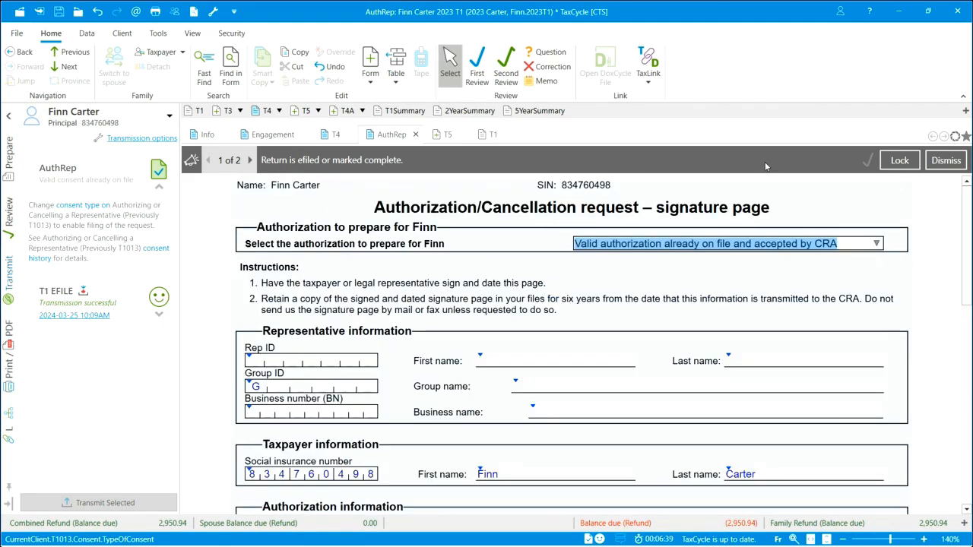
Return to the Electric LTD T4 slip and list the snapshots available for variance comparison.
left_click(335, 134)
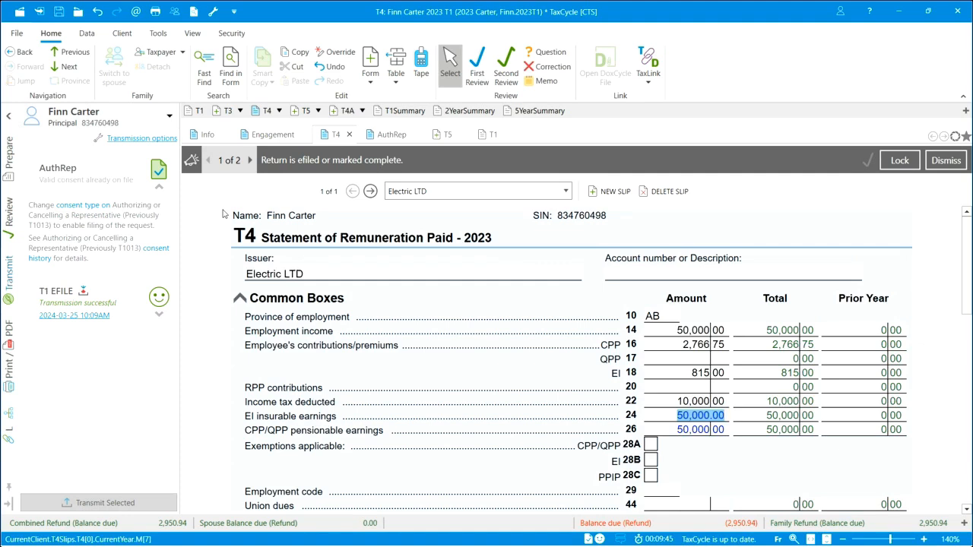
left_click(158, 34)
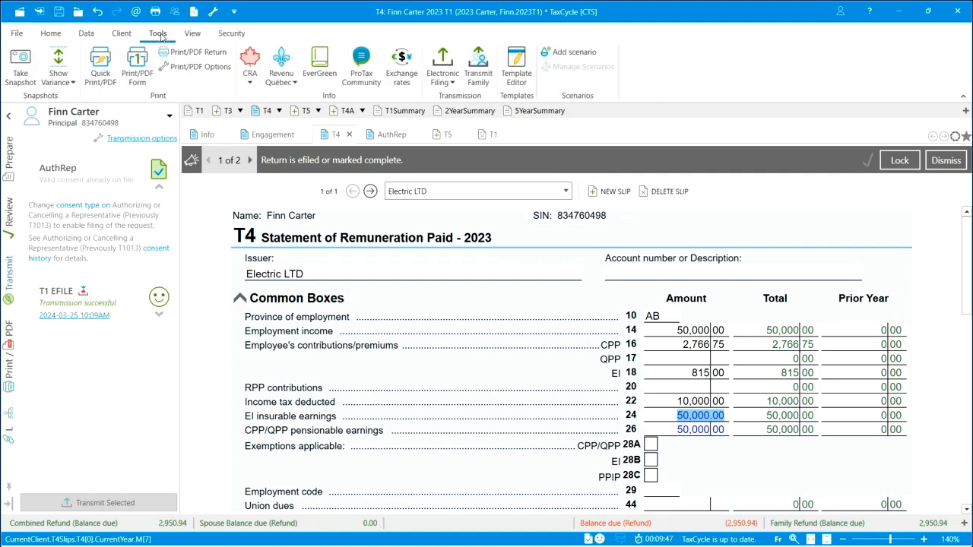
left_click(72, 83)
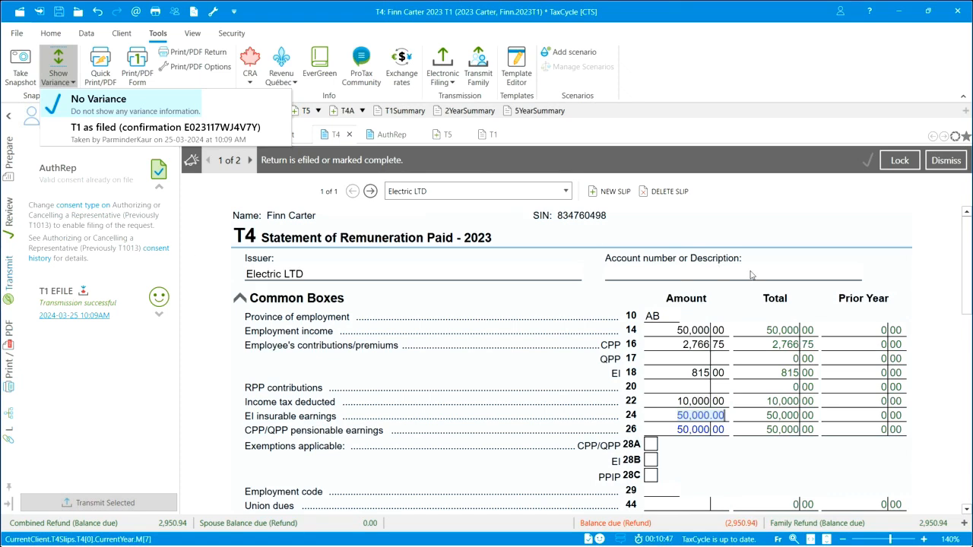
Set the employment income in box 14 of the Electric LTD T4 slip to 70,000.
left_click(684, 334)
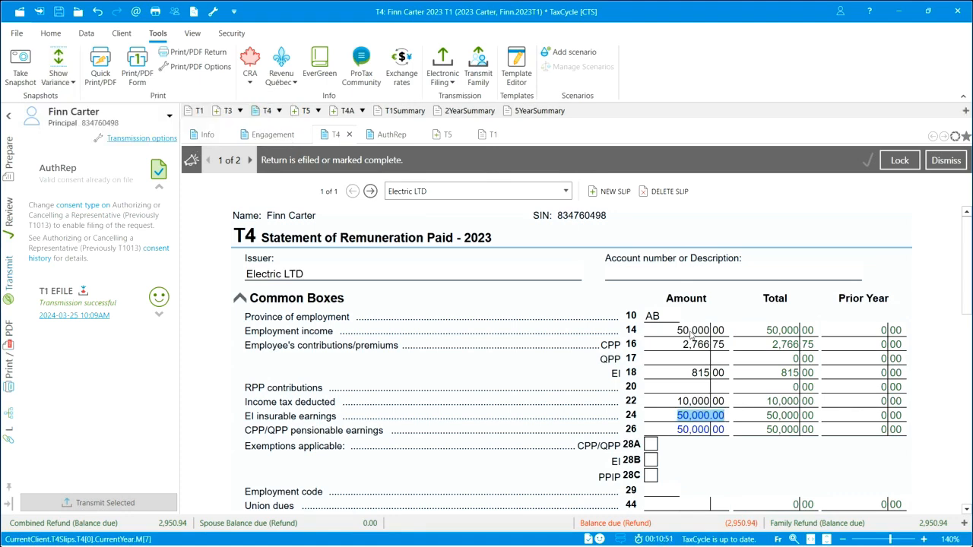
left_click(698, 335)
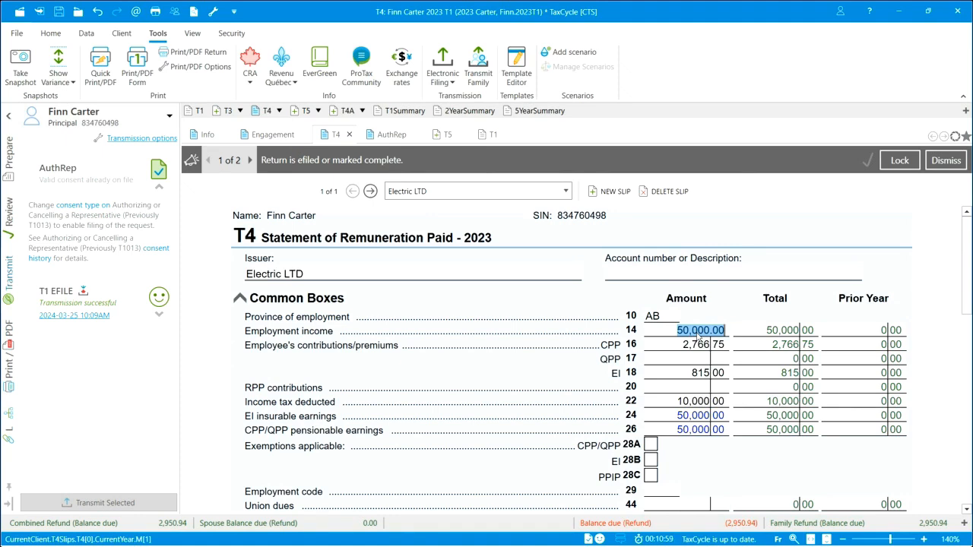
type("70,000")
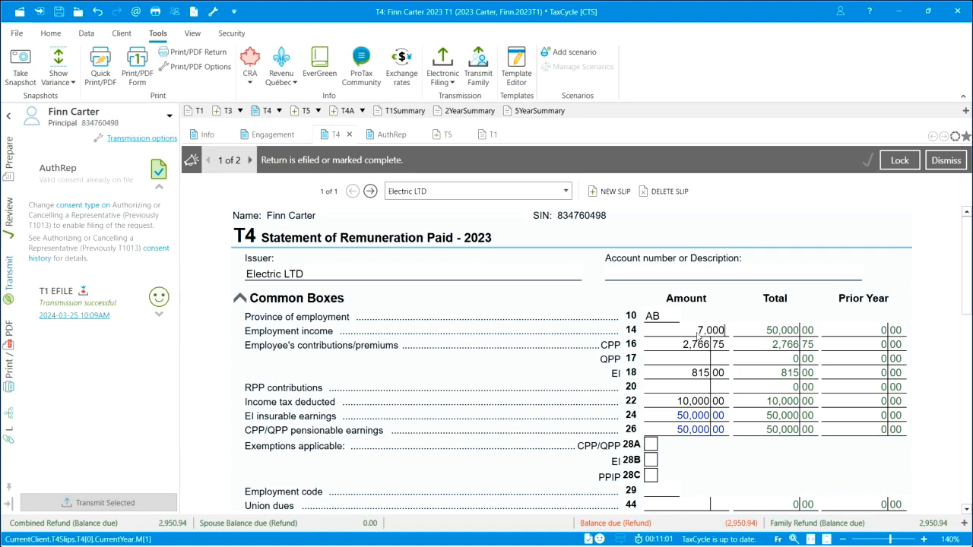
key("Tab")
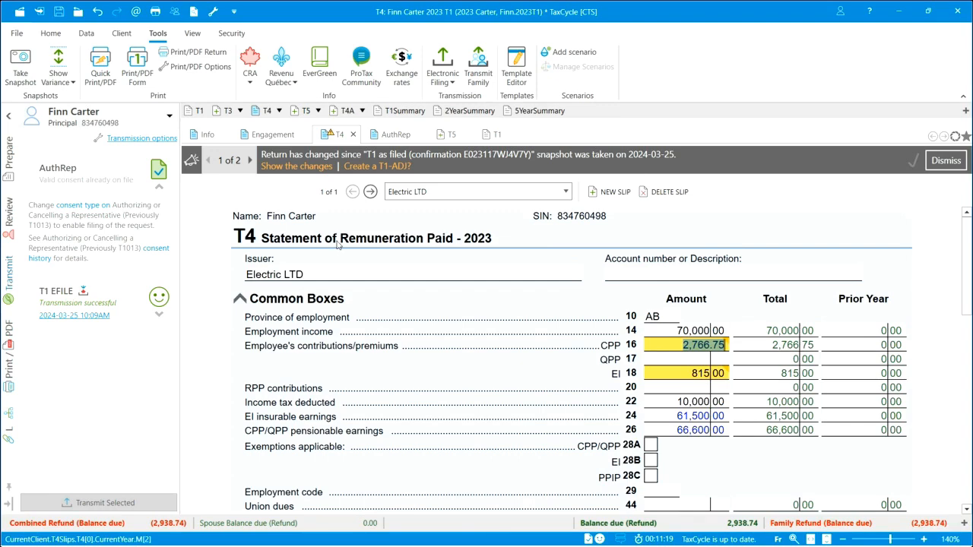
Show the changes since the as-filed snapshot and inspect the employment income variance on T1 line 10100.
left_click(302, 167)
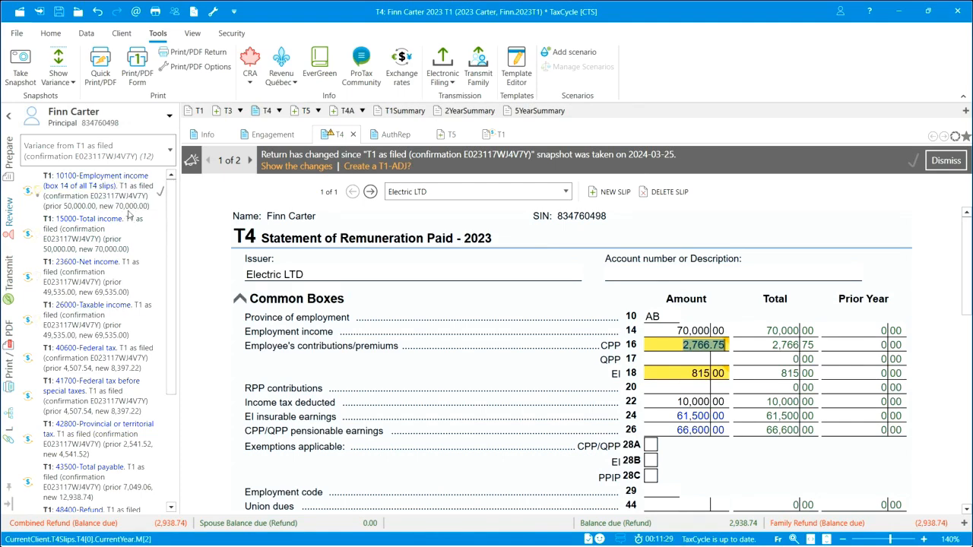
left_click(127, 208)
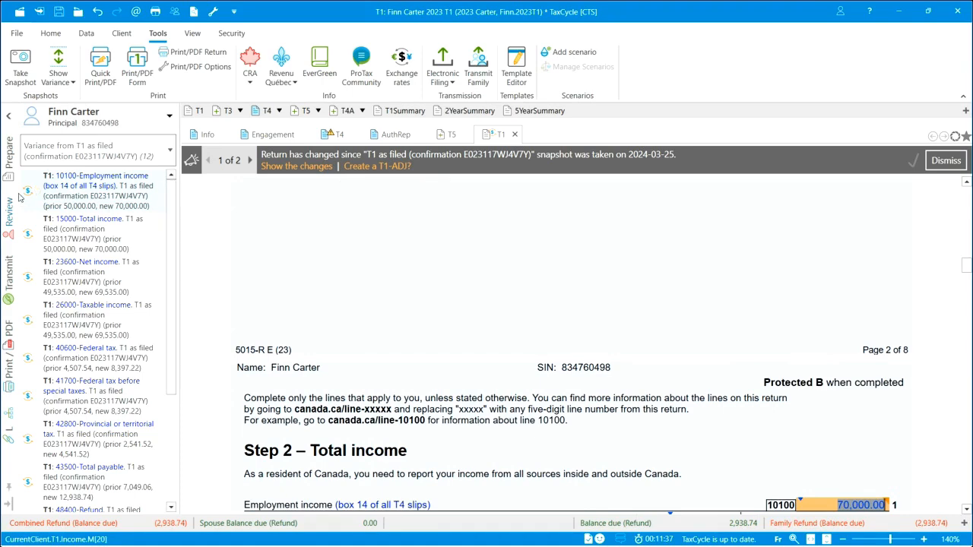
Apply the suggested amounts on the T4 slip: $3,754.45 for CPP contributions in box 16 and 1,002.45 for EI in box 18.
left_click(339, 134)
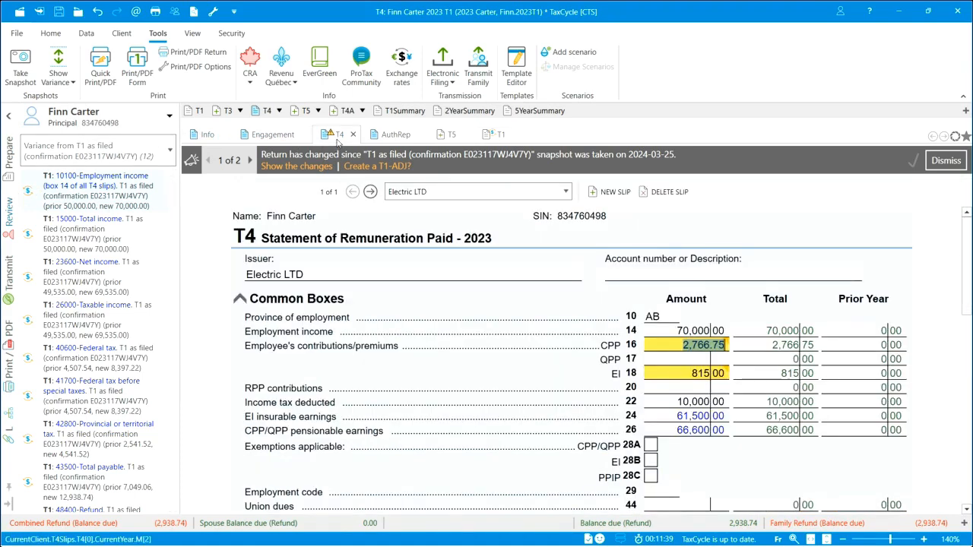
mouse_move(652, 352)
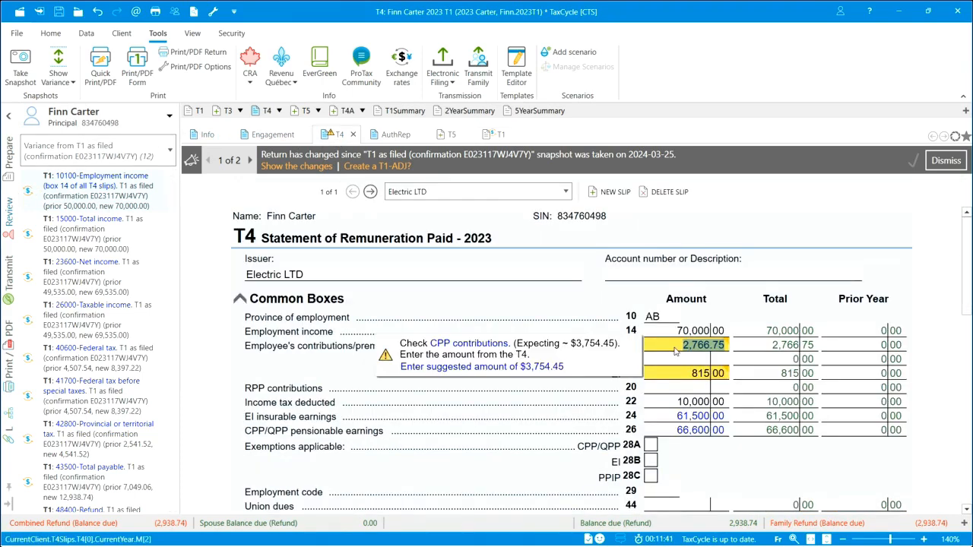
left_click(536, 368)
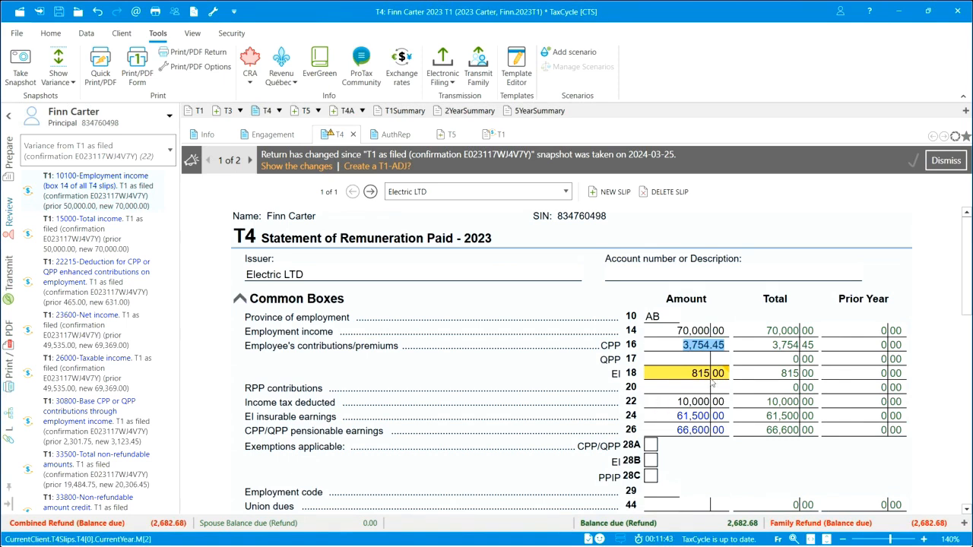
mouse_move(712, 379)
left_click(517, 395)
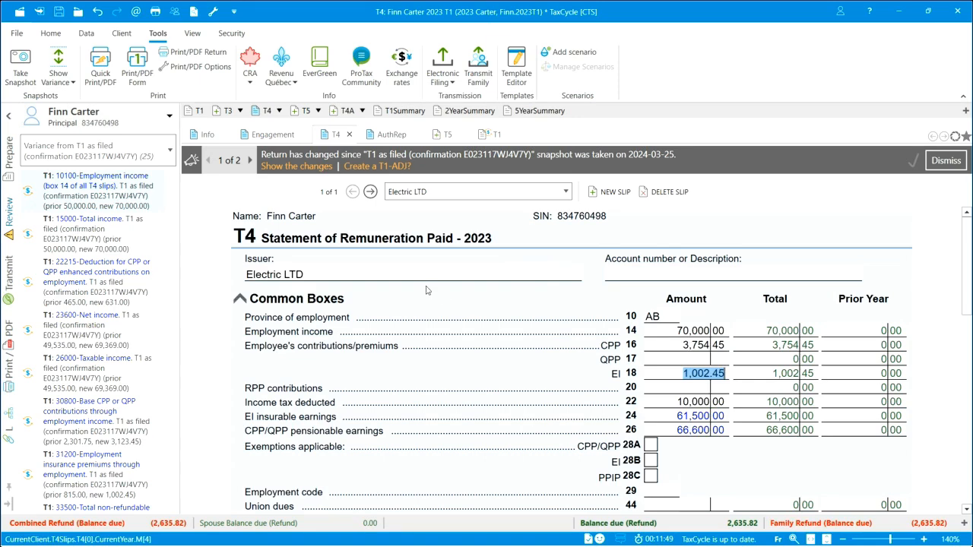
Create a T1-ADJ adjustment request from the changed return and look through the form.
left_click(401, 172)
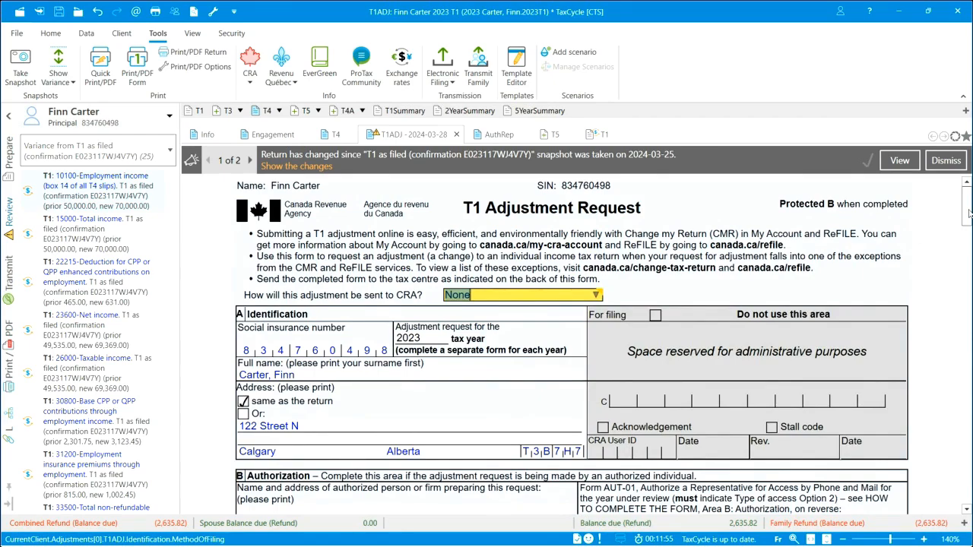
left_click_drag(969, 214, 963, 285)
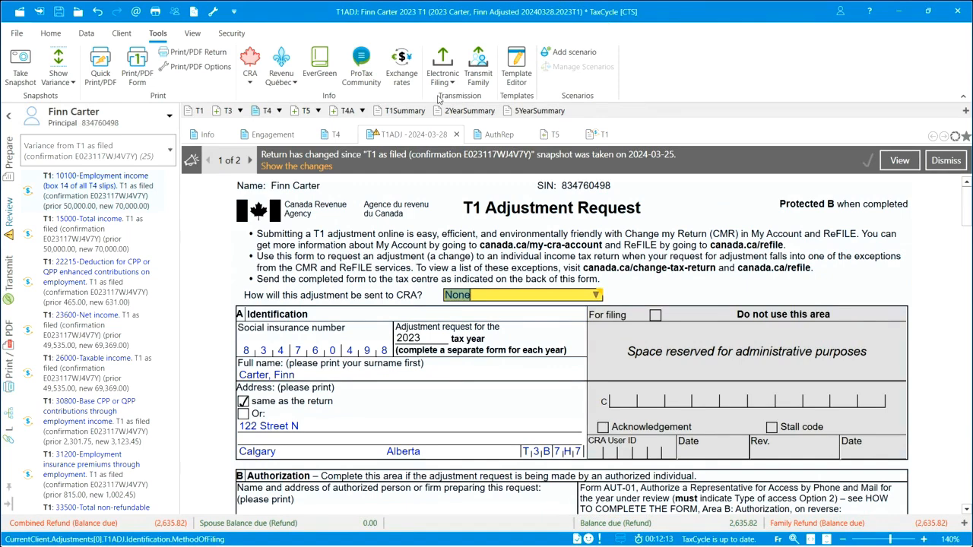
Change the employment income in box 14 of the Electric LTD T4 slip to 80,000.
mouse_move(333, 140)
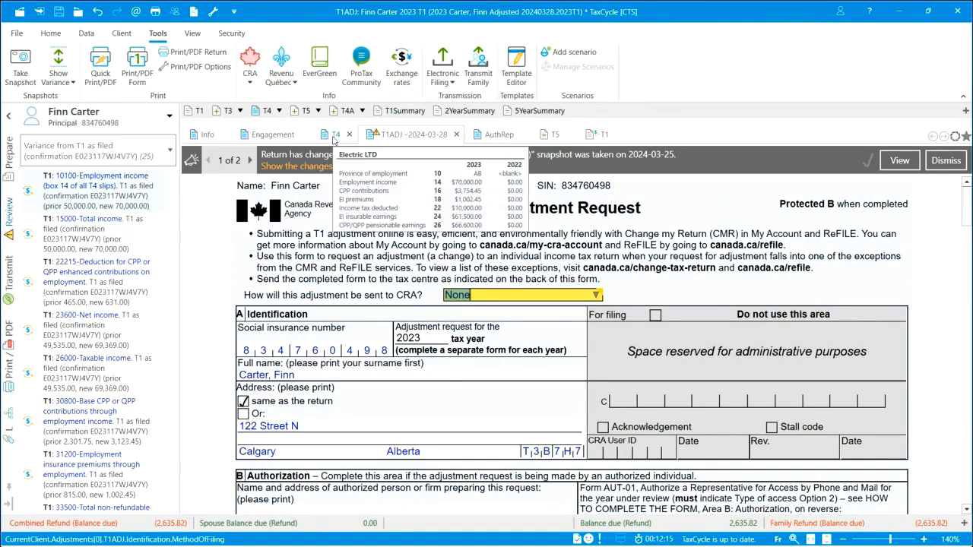
left_click(332, 137)
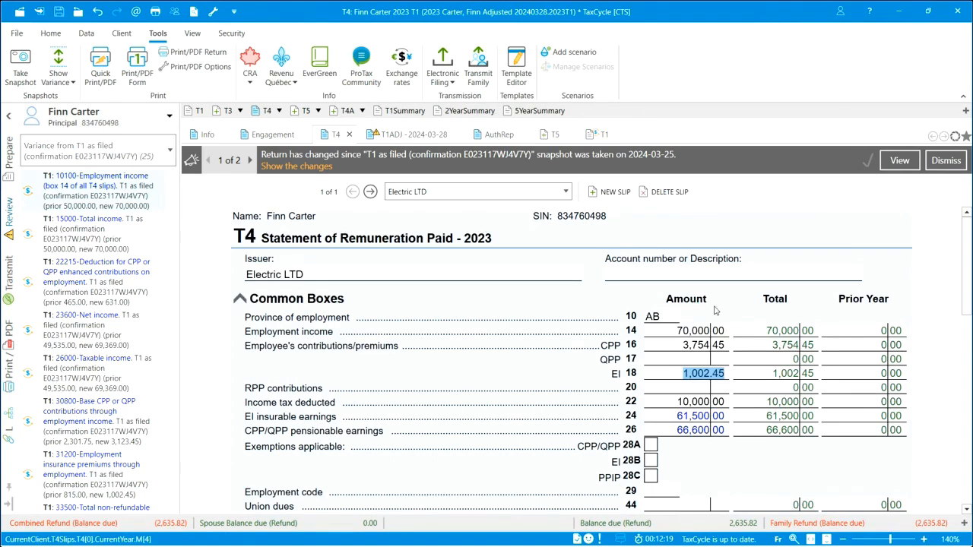
left_click(686, 332)
type("80,000")
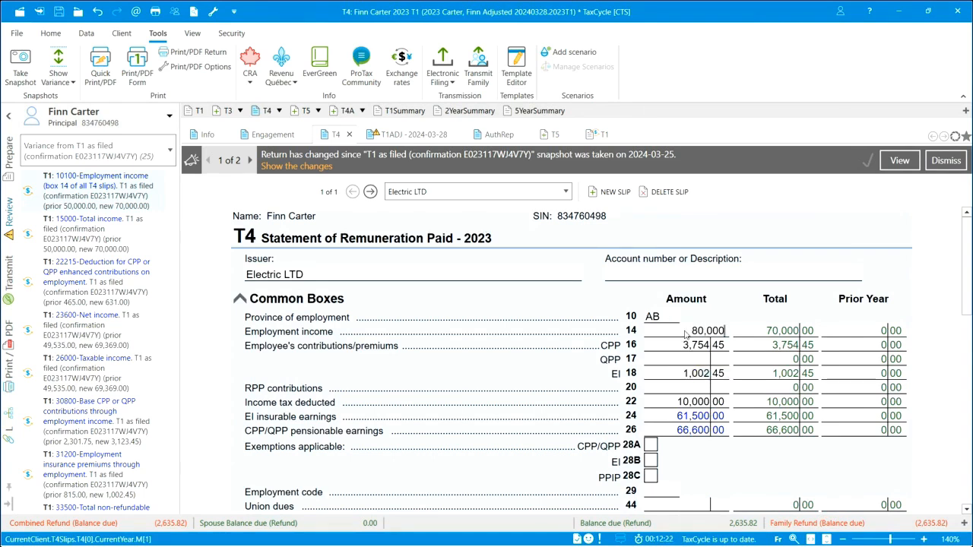
key("Tab")
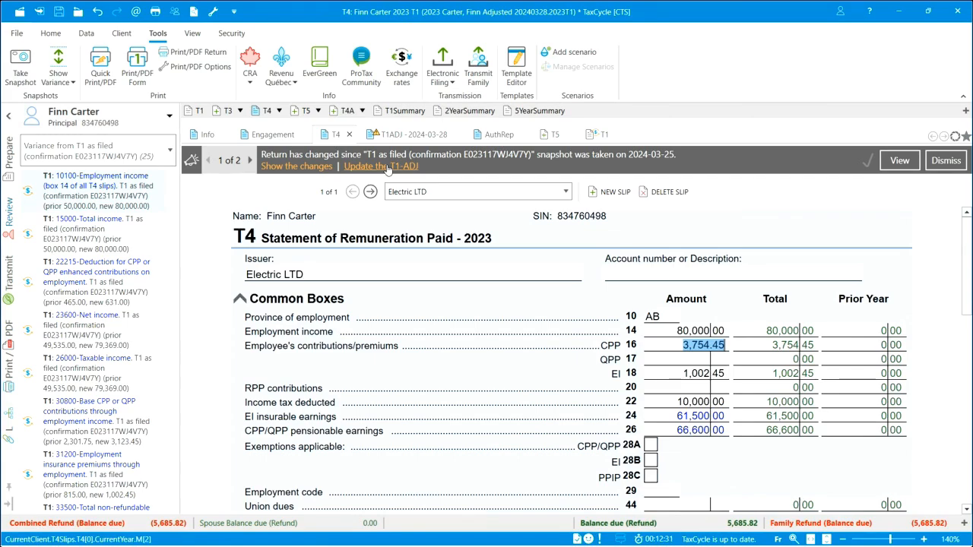
Compare the revised amounts in the T1-ADJ adjustment details table with the edited T4 slip.
left_click(426, 135)
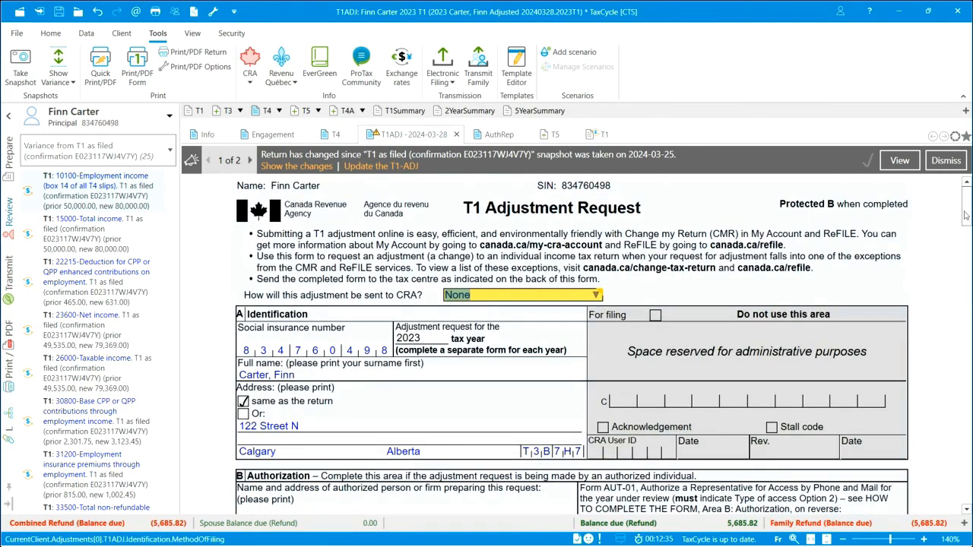
scroll(943, 244, "down", 10)
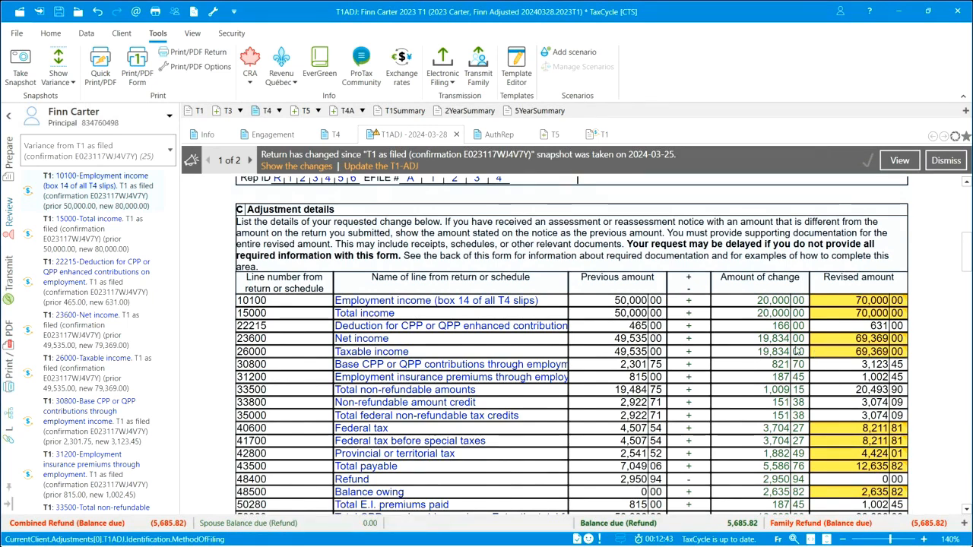
mouse_move(812, 314)
left_click(336, 136)
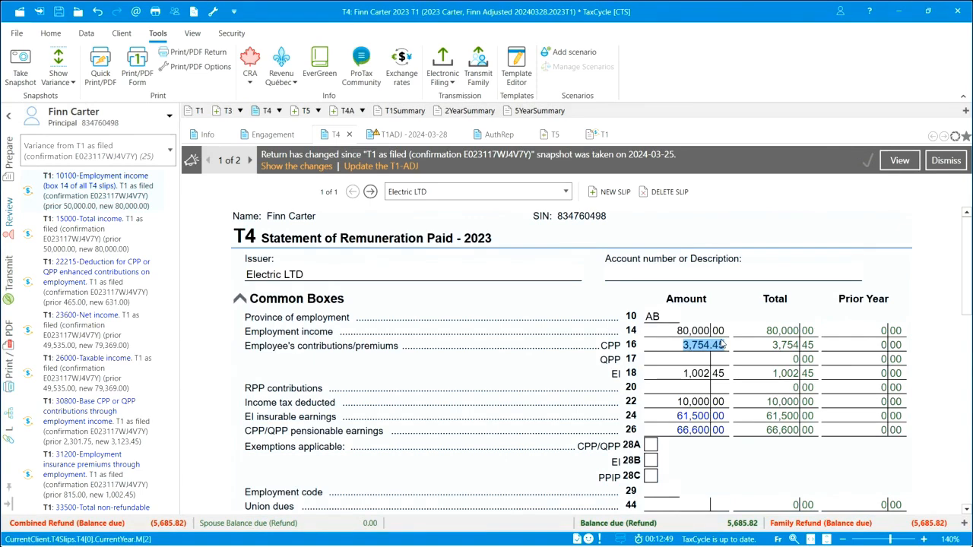
Update the T1-ADJ with the current return amounts and check the revised adjustment details.
left_click(414, 137)
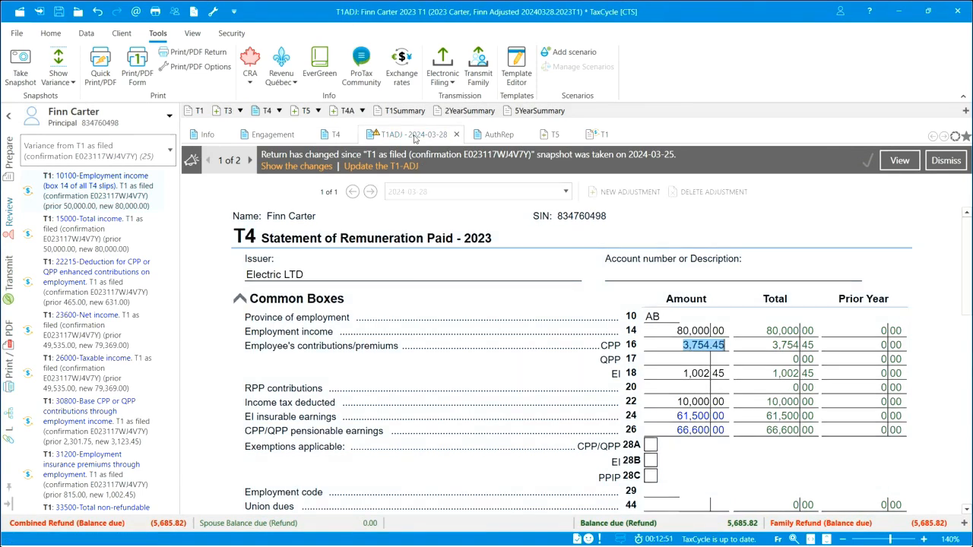
left_click(378, 166)
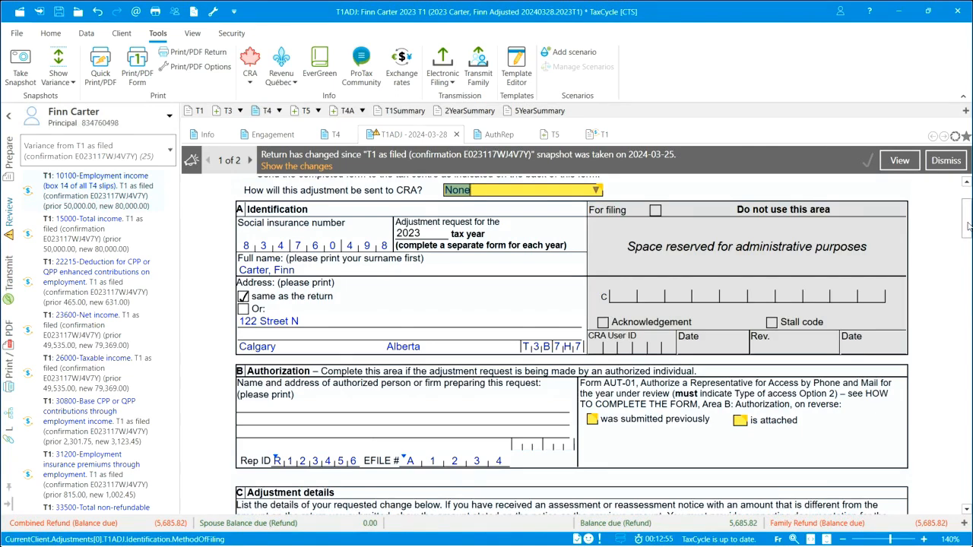
left_click_drag(968, 227, 968, 256)
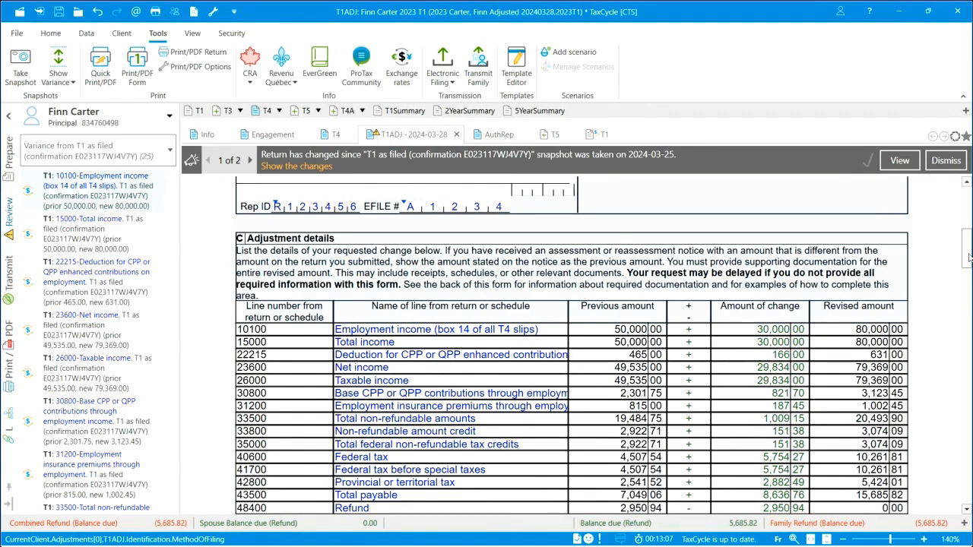
Set how the T1 adjustment is sent to CRA to "Mailed to CRA".
scroll(968, 242, "up", 2)
left_click_drag(968, 241, 968, 205)
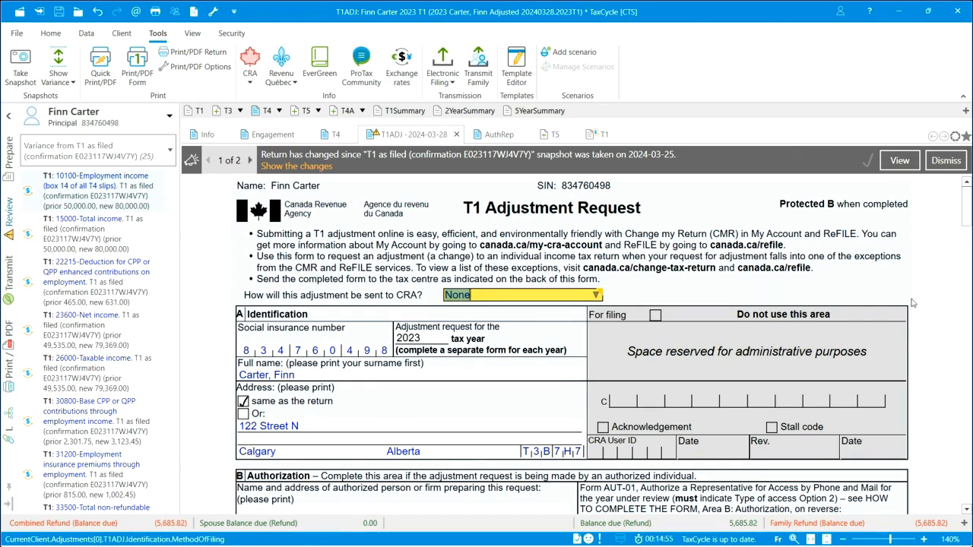
left_click(596, 295)
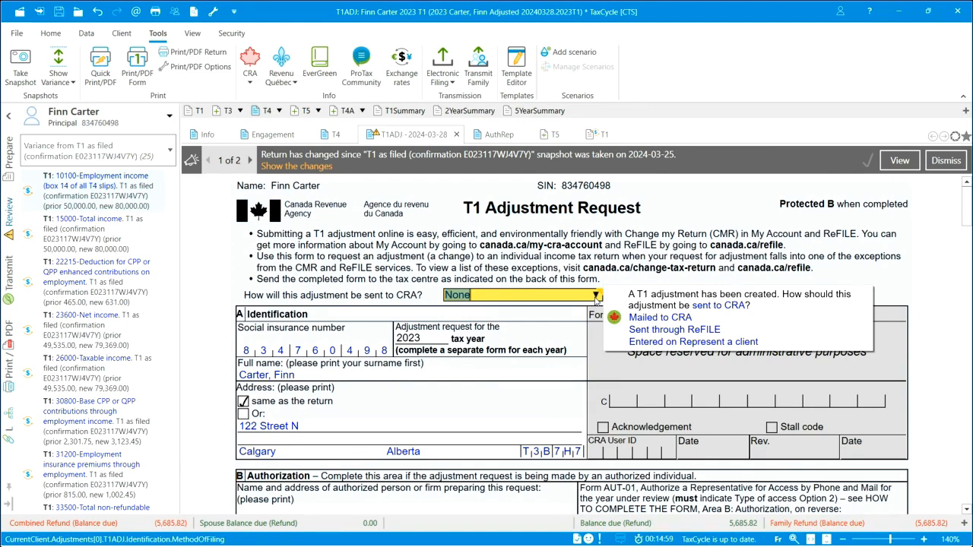
left_click(595, 297)
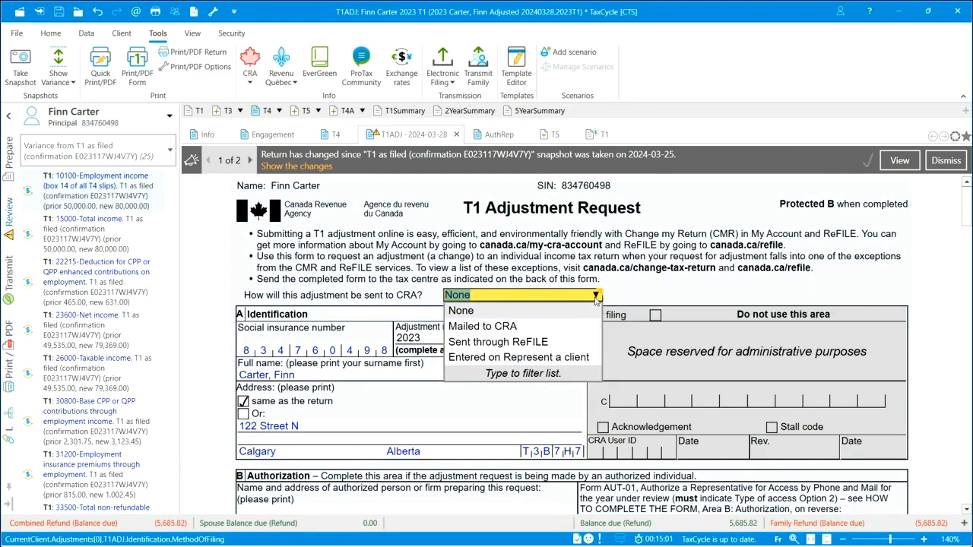
left_click(499, 327)
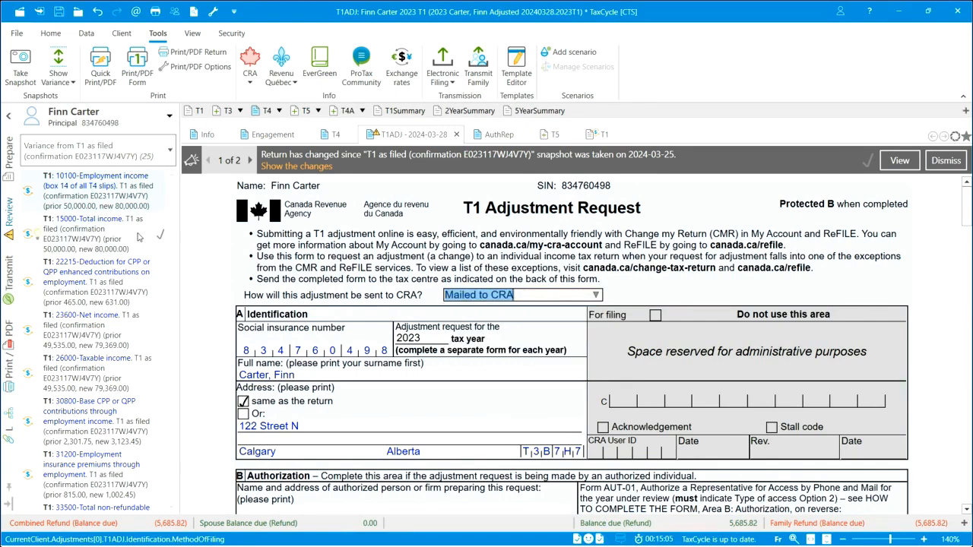
Review the print settings and printer choices for the T1ADJ (2024-03-28) from the T1 ReFILE transmission details without printing.
left_click(9, 275)
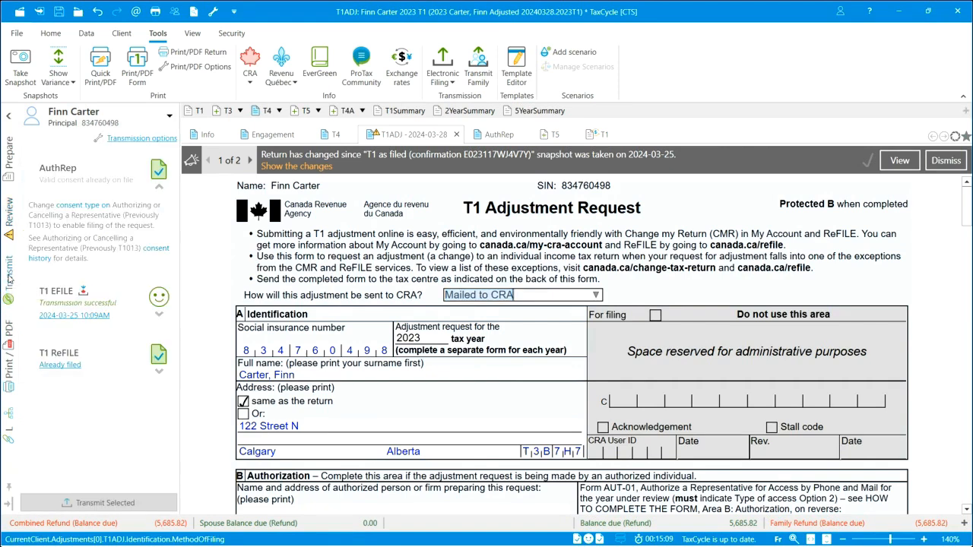
left_click(161, 374)
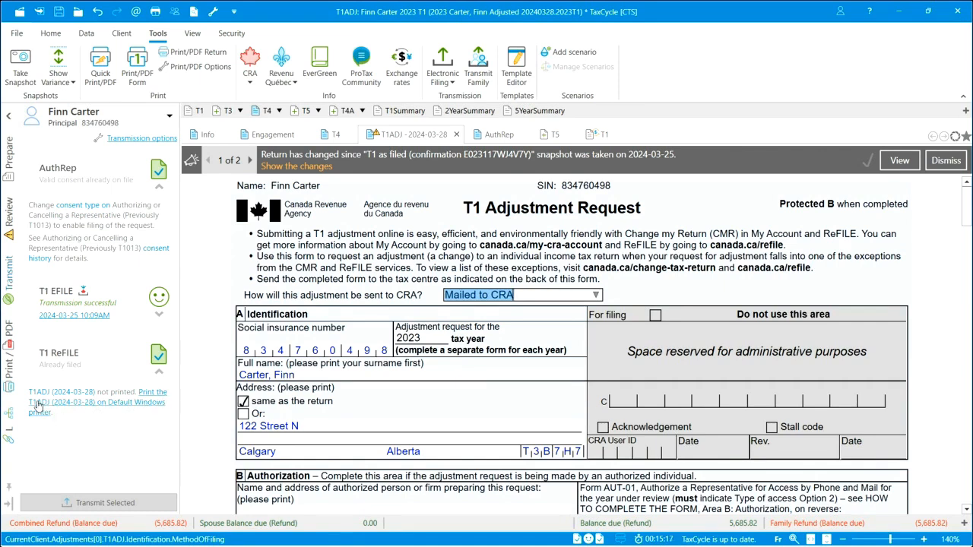
left_click(146, 409)
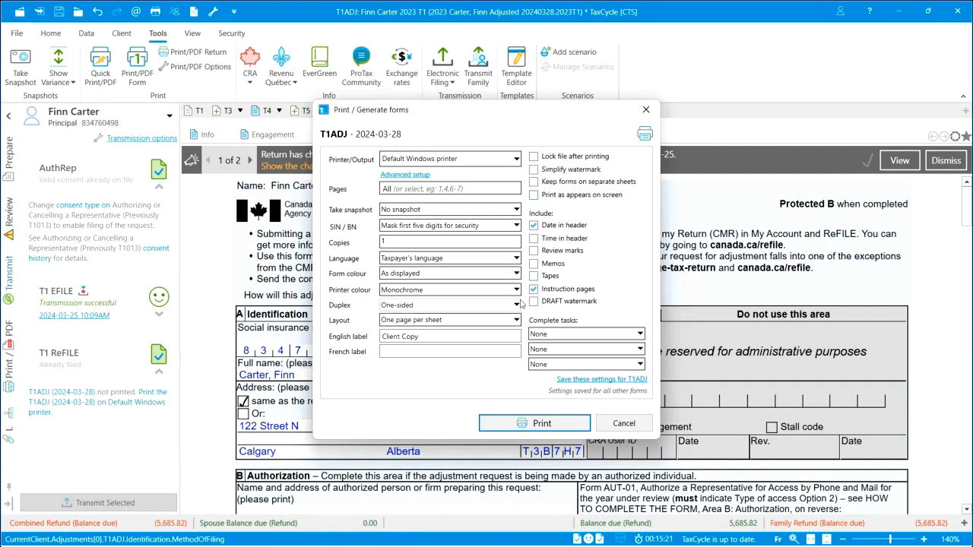
left_click(515, 159)
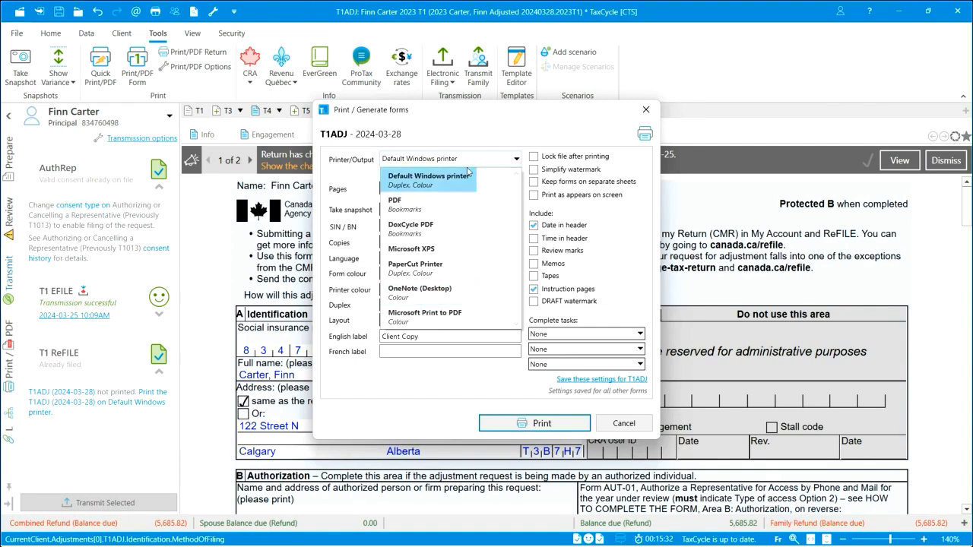
left_click(423, 365)
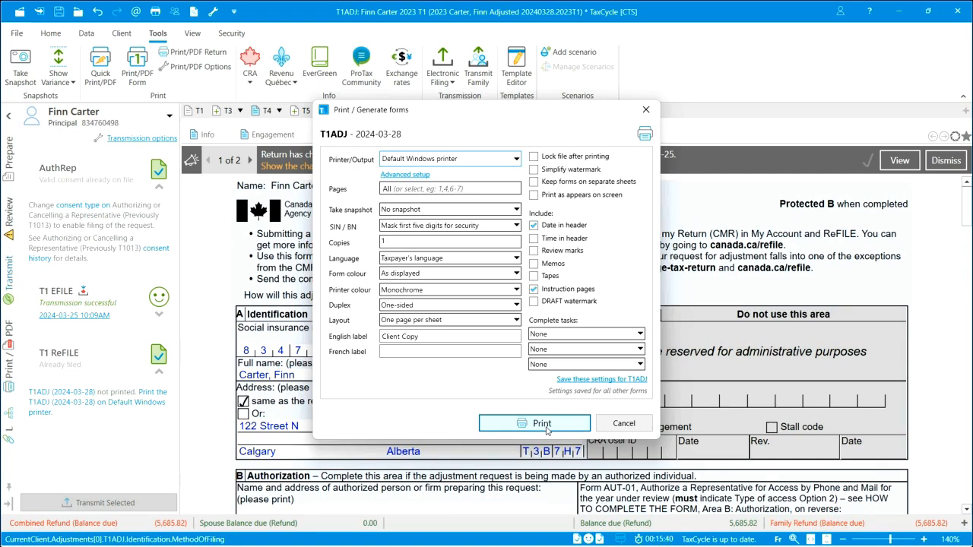
left_click(622, 430)
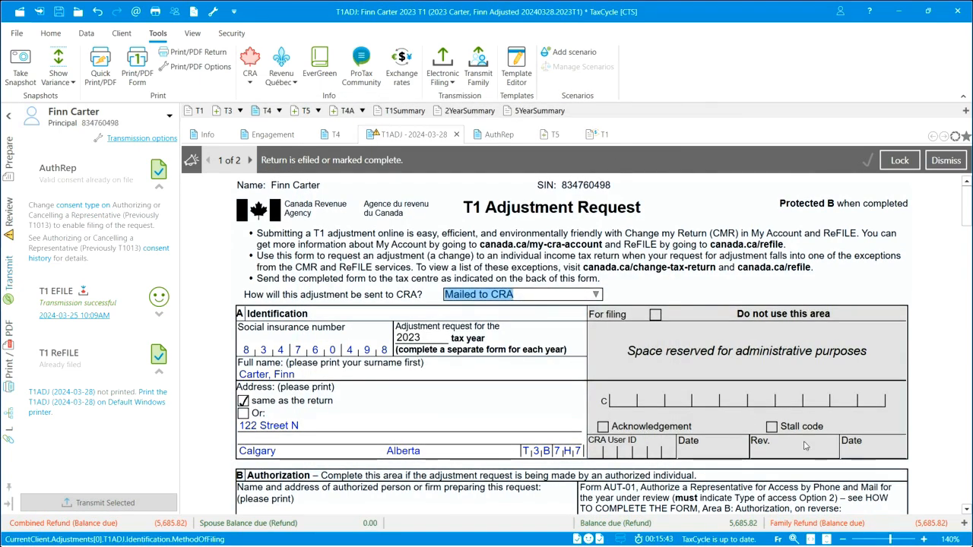
Set the T1 adjustment to "Sent through ReFILE" and sign off the review message about the T183 signing date.
left_click(596, 294)
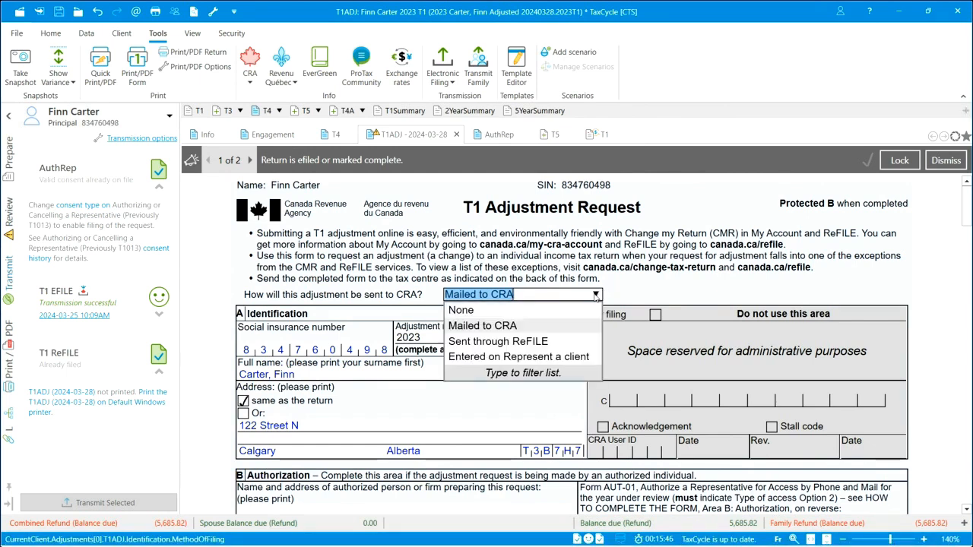
left_click(479, 348)
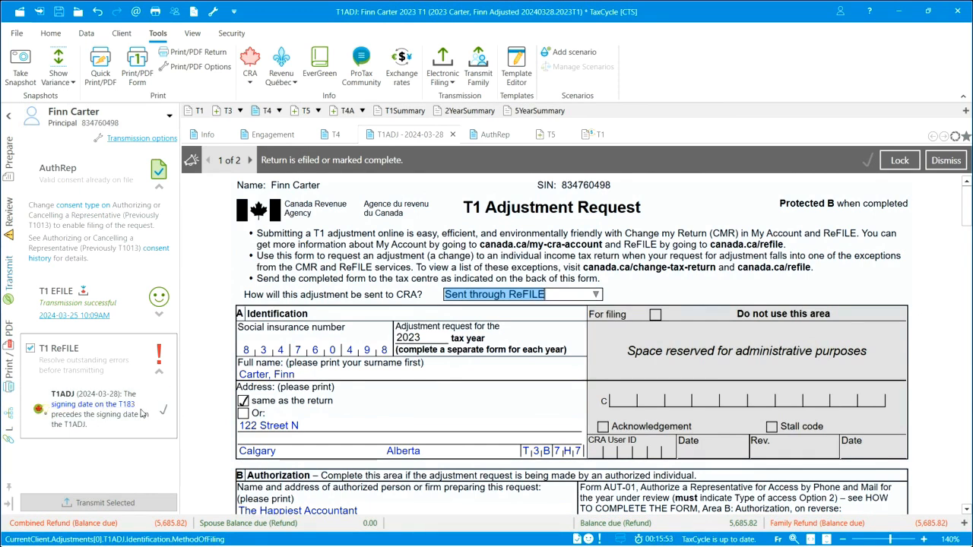
left_click(164, 412)
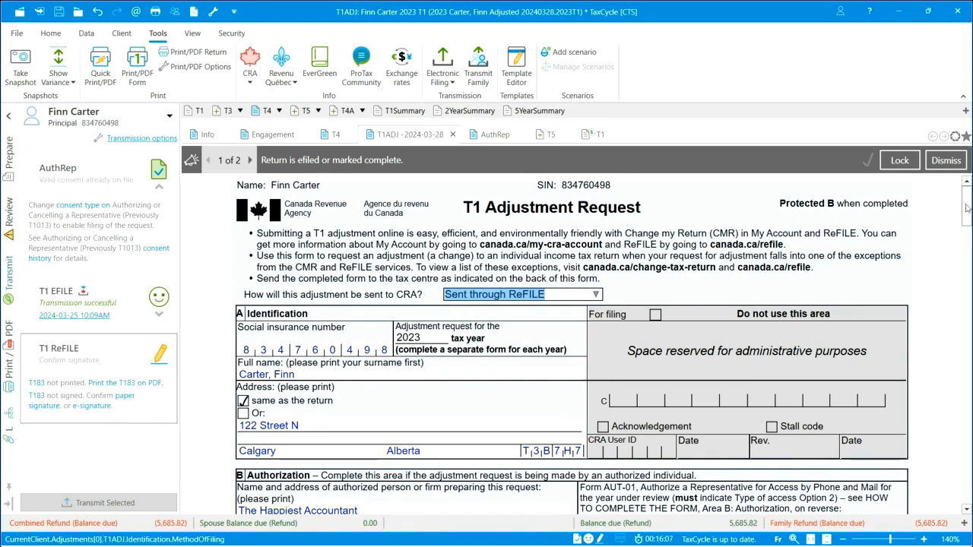
Mark Form AUT-01 as submitted previously in the T1-ADJ Authorization area and review the adjustment details table.
left_click_drag(967, 207, 966, 221)
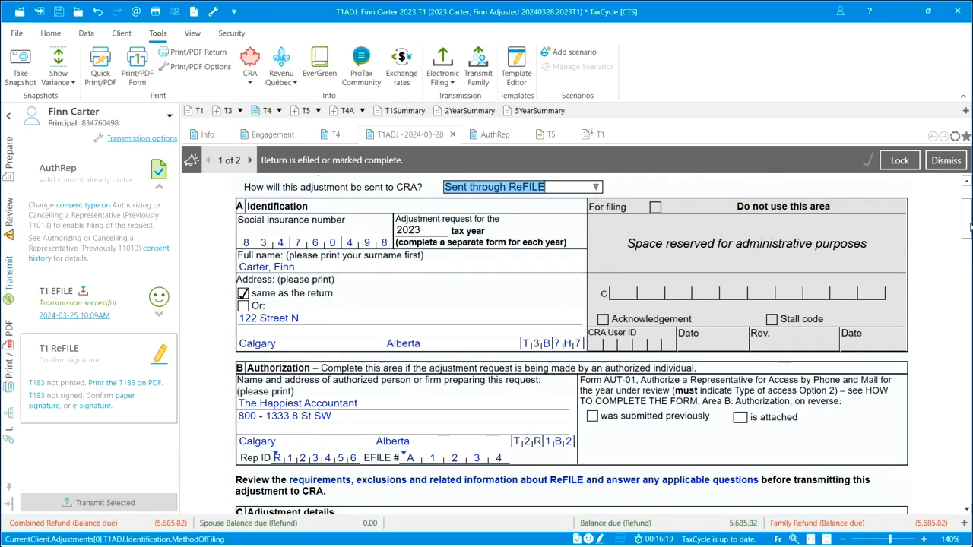
left_click_drag(968, 225, 968, 240)
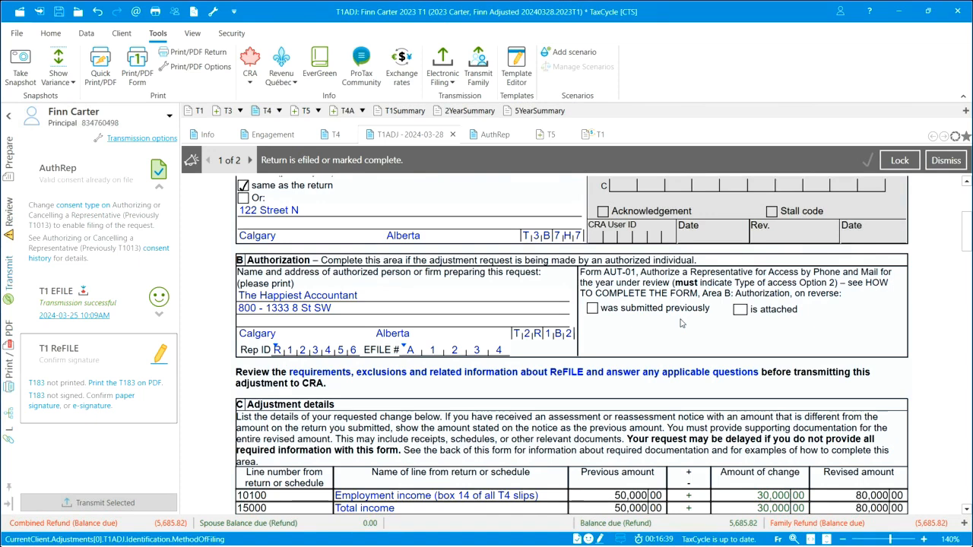
left_click(592, 308)
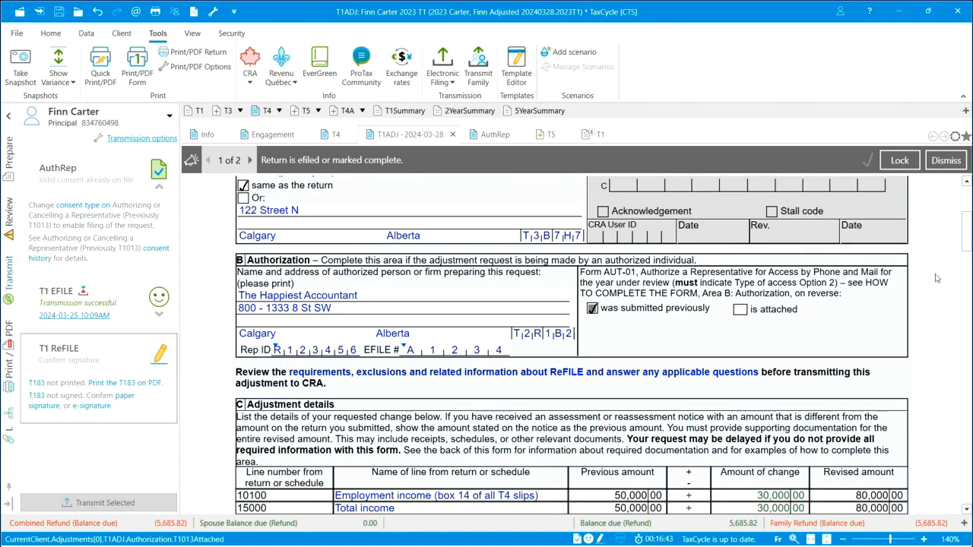
scroll(969, 238, "down", 5)
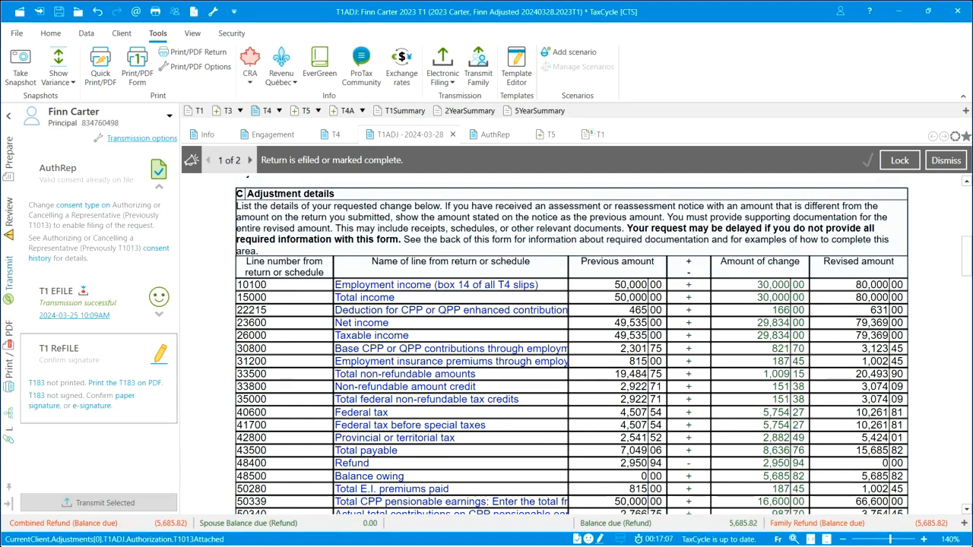
left_click_drag(967, 266, 965, 195)
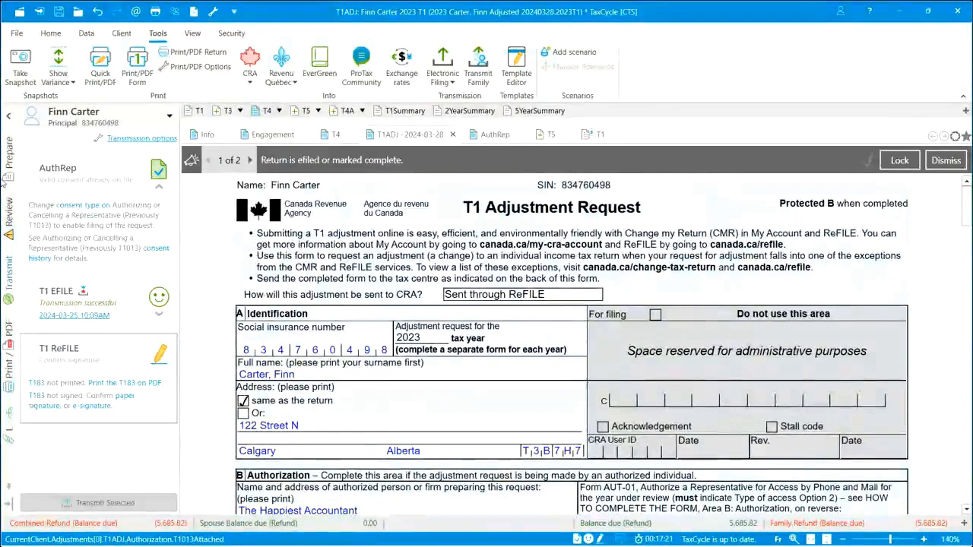
Open the ReFILE worksheet dated 2024-03-28 and review its requirements, exclusions and transmission results sections.
left_click(9, 155)
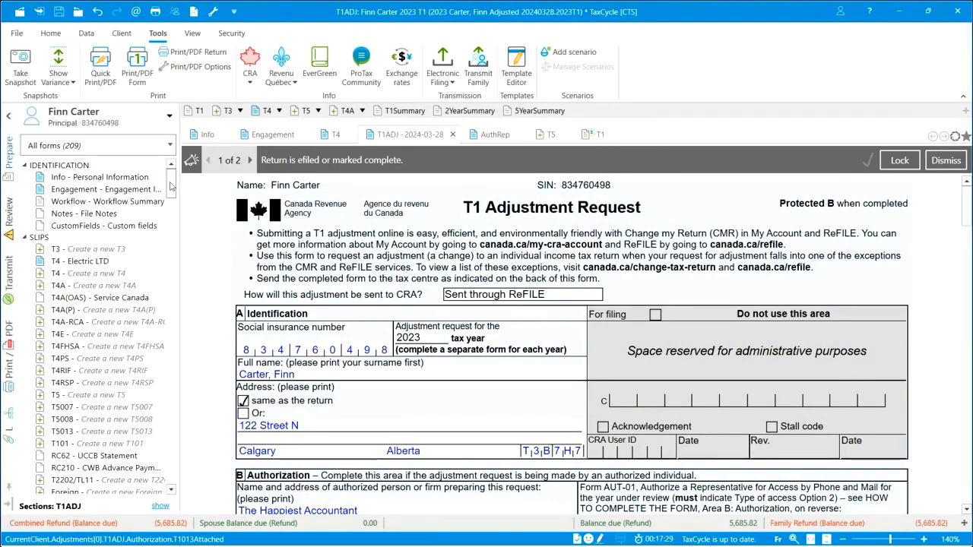
left_click_drag(172, 186, 172, 427)
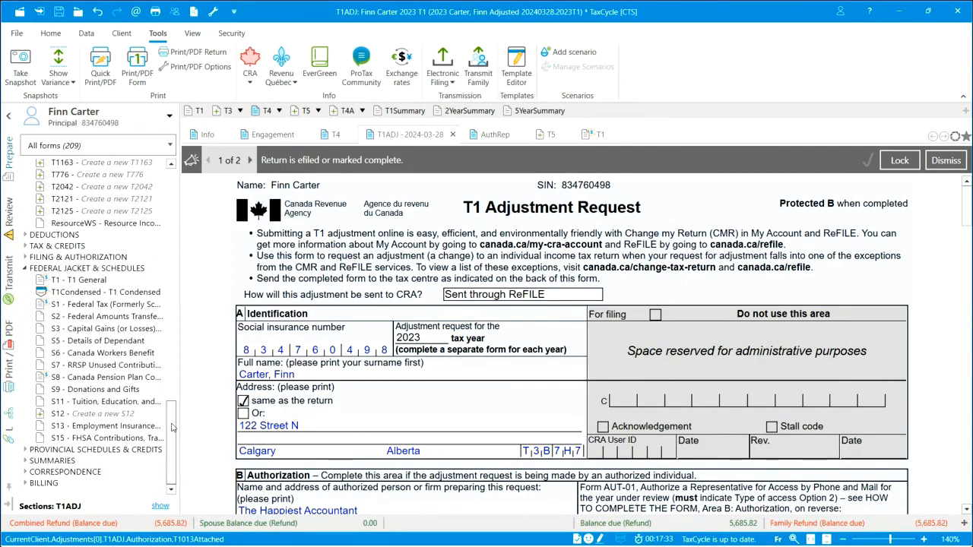
left_click(25, 258)
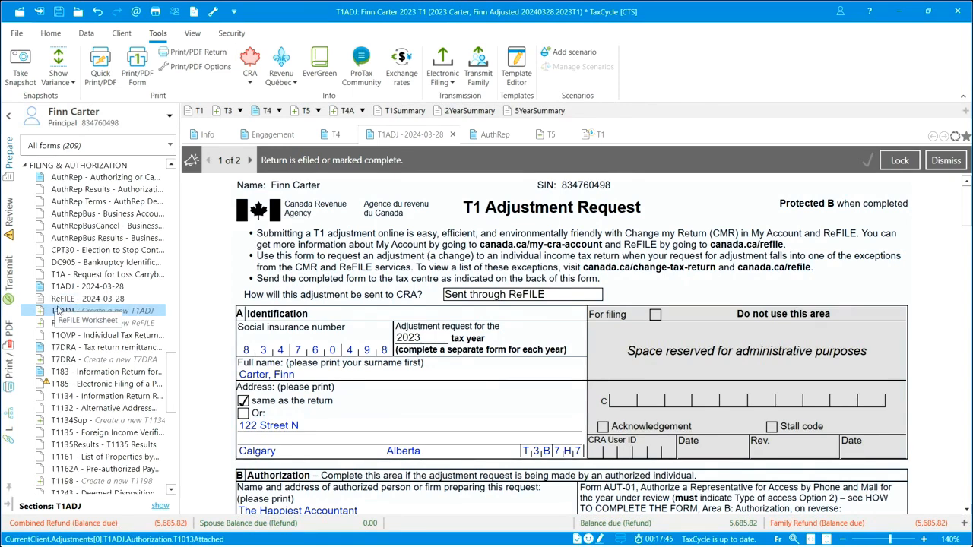
left_click(61, 300)
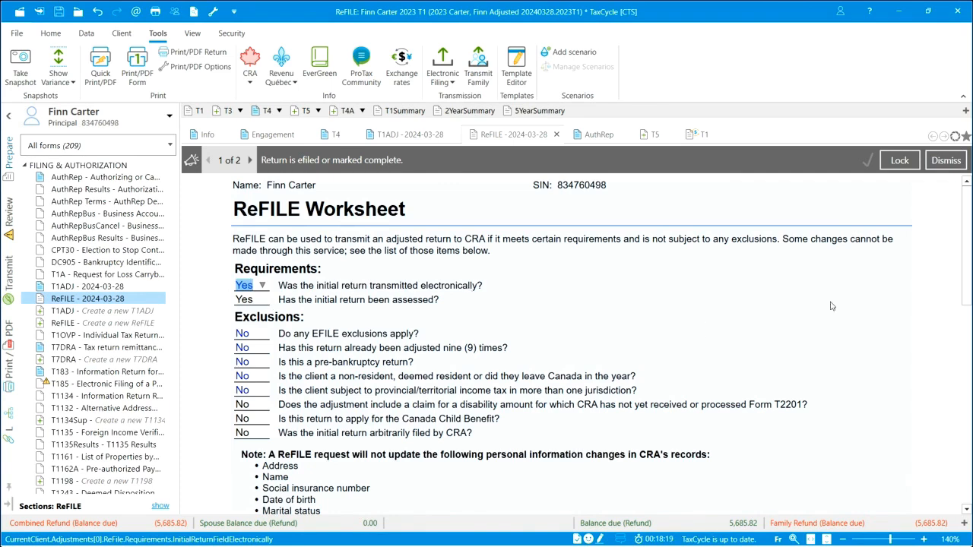
scroll(959, 304, "down", 3)
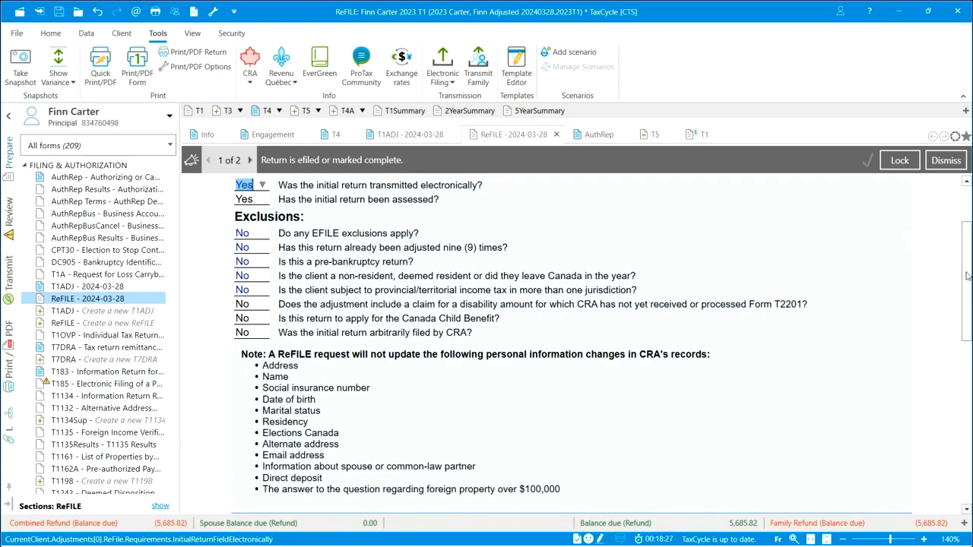
left_click_drag(966, 274, 961, 339)
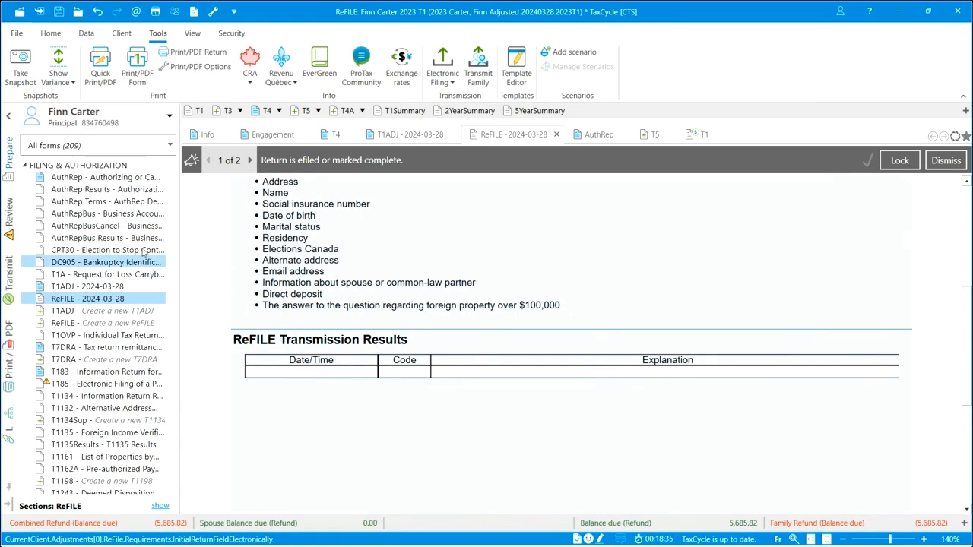
Review the variance messages comparing the current return with the T1 as filed, checking the total income line.
left_click(10, 211)
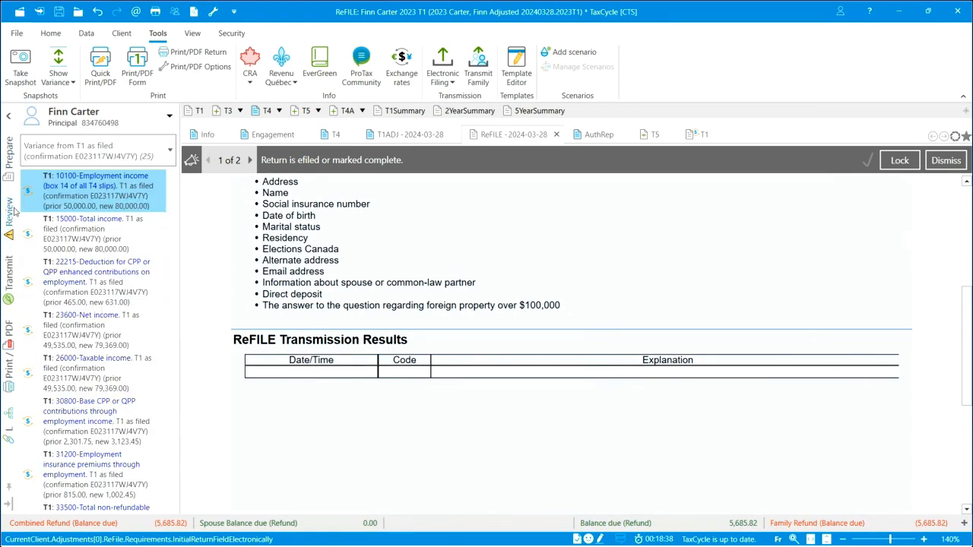
left_click(109, 206)
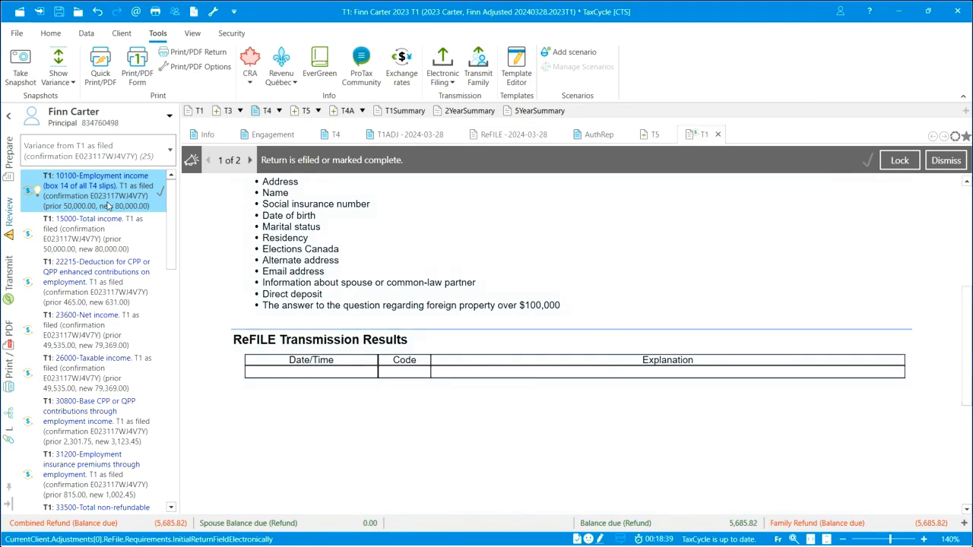
left_click(95, 241)
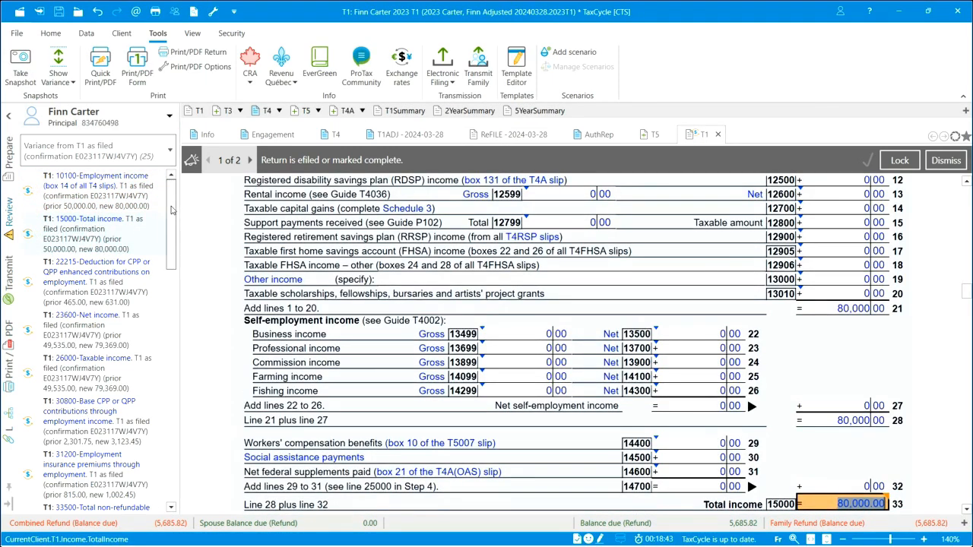
left_click_drag(172, 210, 176, 477)
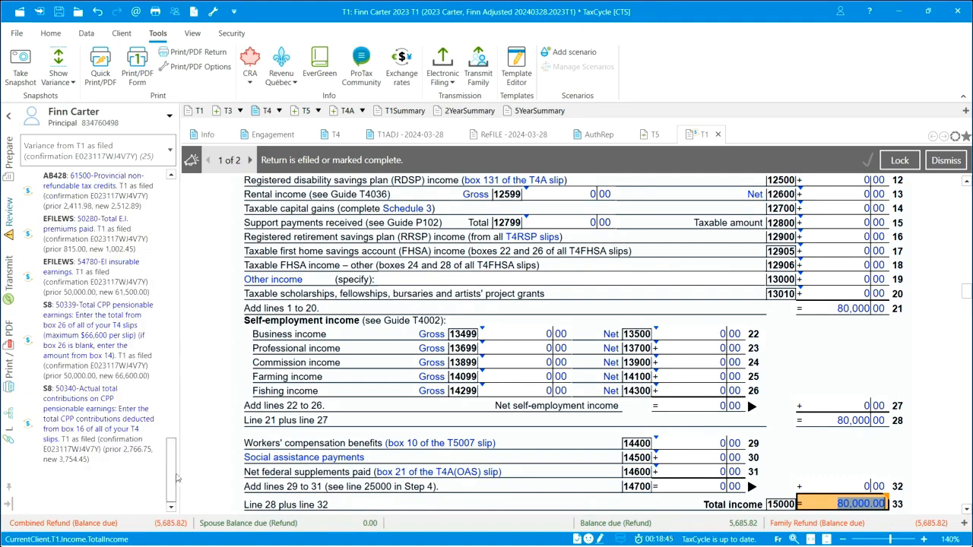
Confirm the e-signature on the T183 and transmit the T1 ReFILE.
left_click(9, 278)
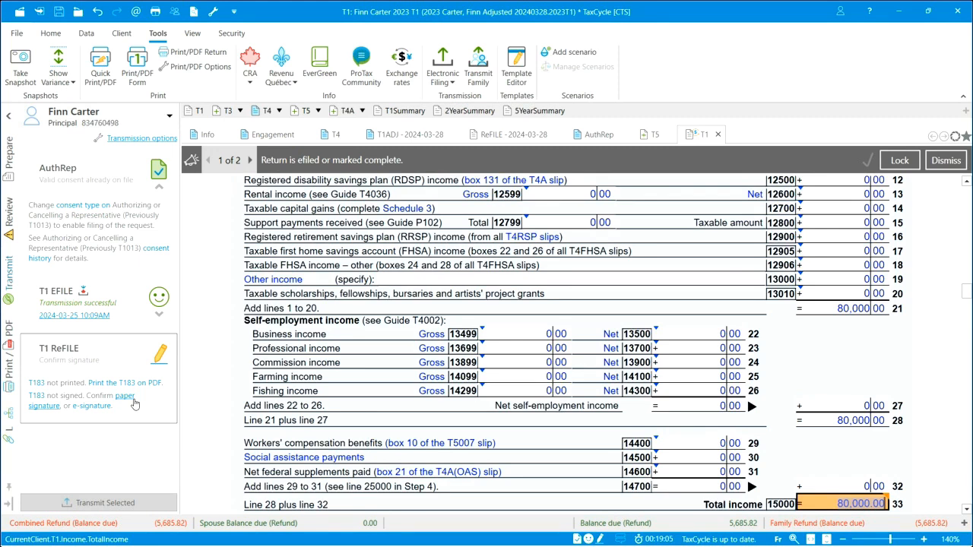
left_click(92, 411)
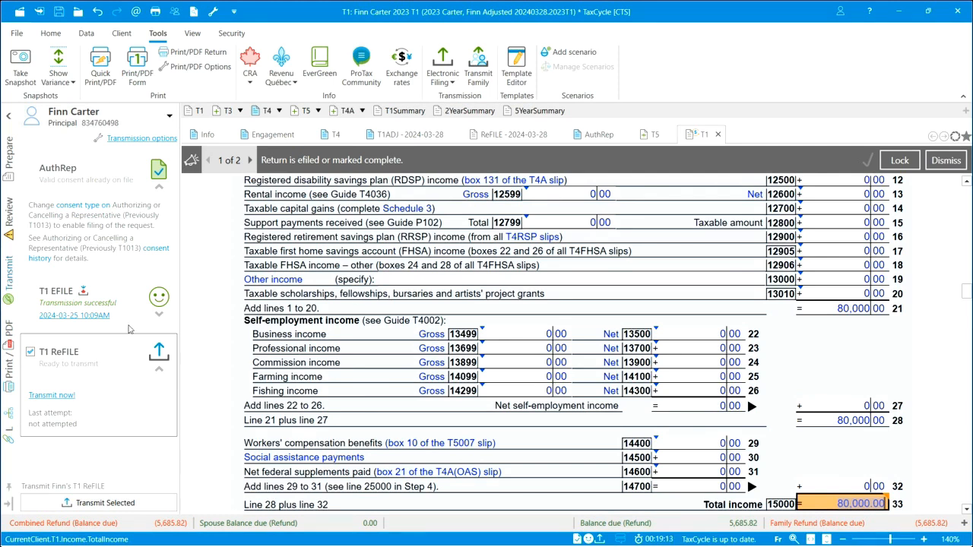
left_click(51, 395)
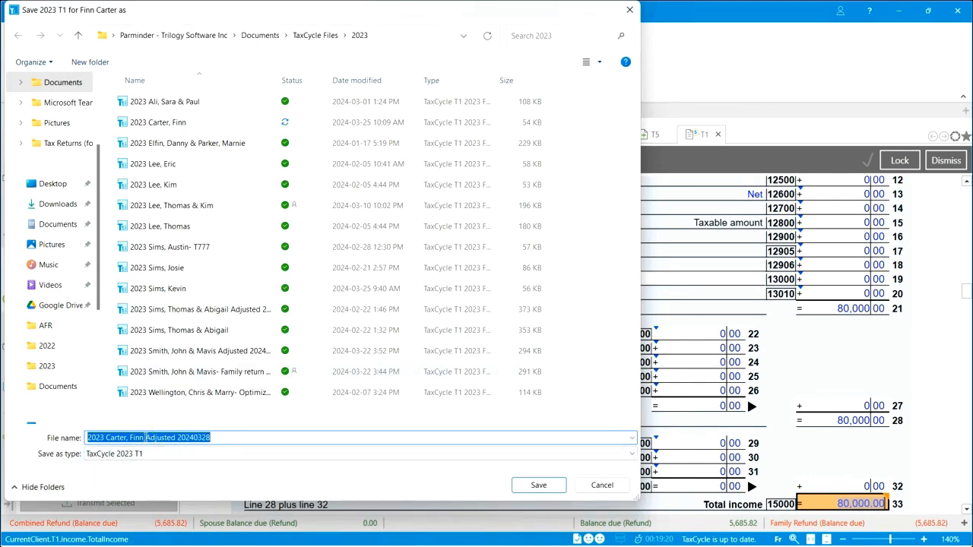
Save the adjusted return as a separate TaxCycle 2023 T1 file, keeping "Adjusted 20240328" in its file name.
left_click(145, 438)
left_click_drag(145, 438, 182, 438)
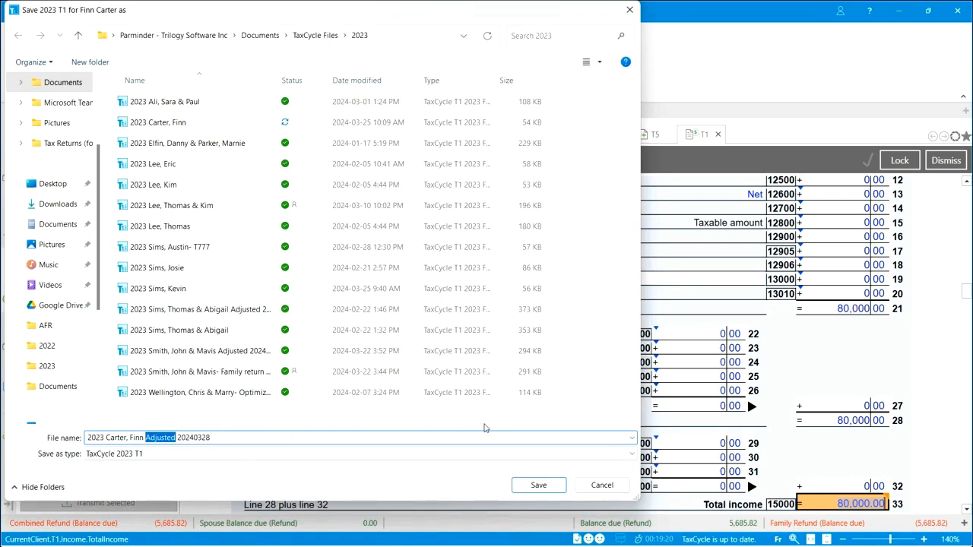
left_click(535, 488)
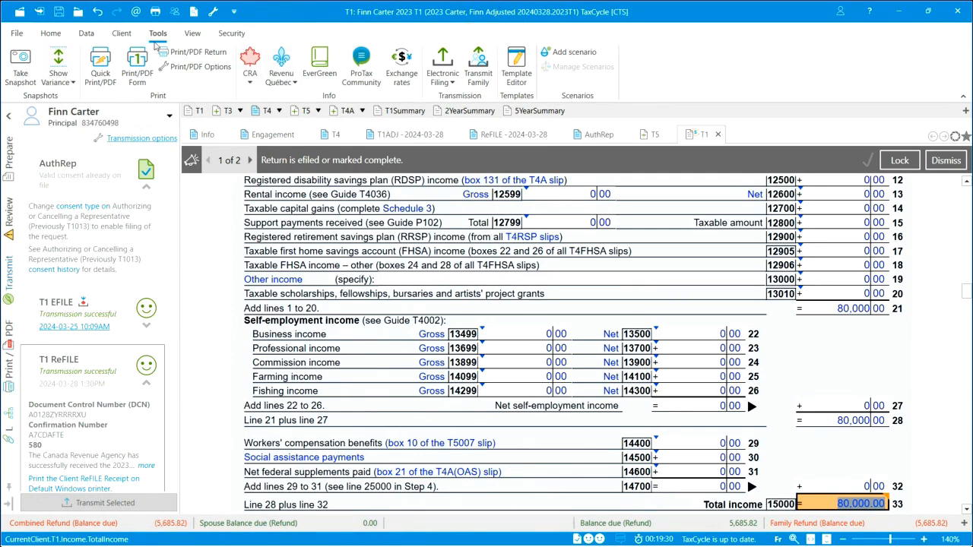
Check the variance list for the "As adjusted (T1)" snapshot without changing the selected comparison.
left_click(71, 82)
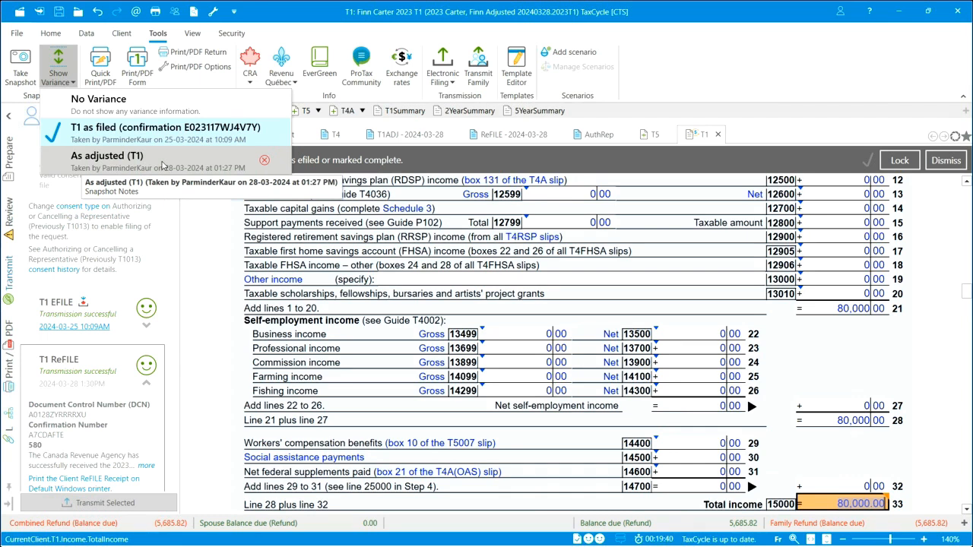
left_click(203, 231)
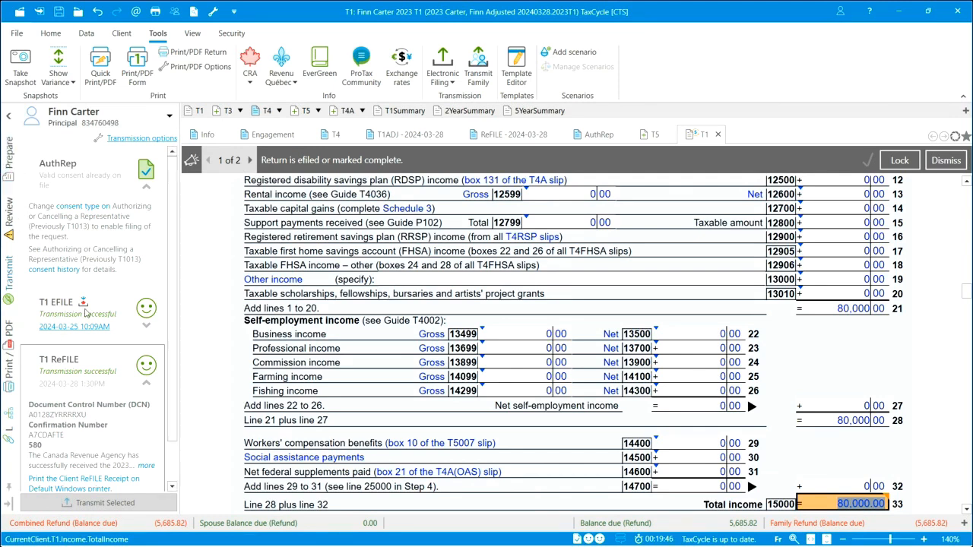
Open the ReFILE Worksheet from the T1 ReFILE results and review the transmission results, requirements and exclusions.
scroll(173, 330, "down", 2)
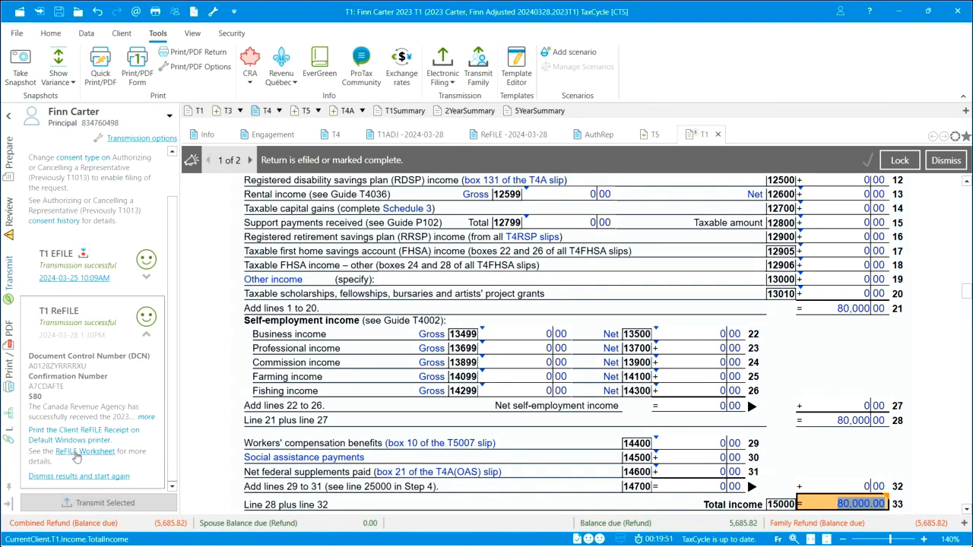
left_click(76, 453)
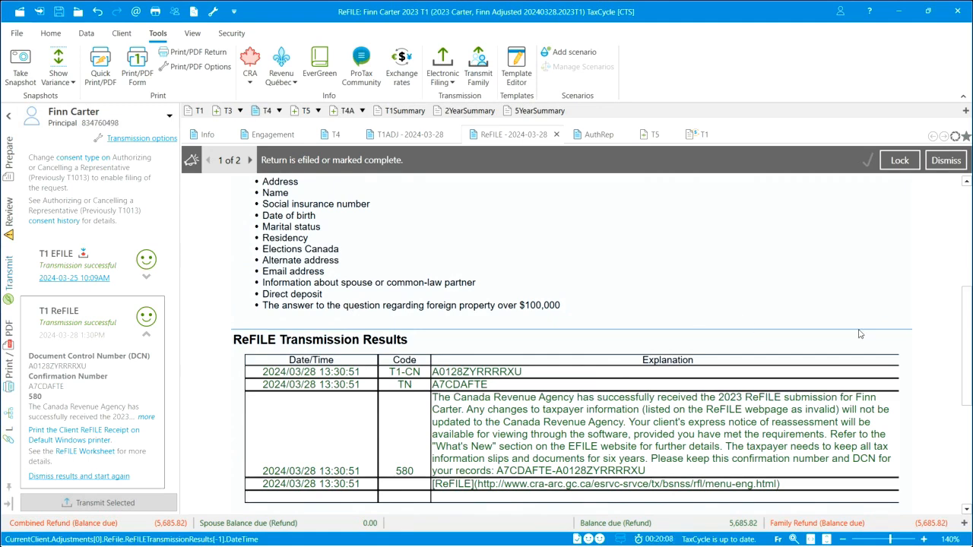
left_click_drag(969, 374, 972, 302)
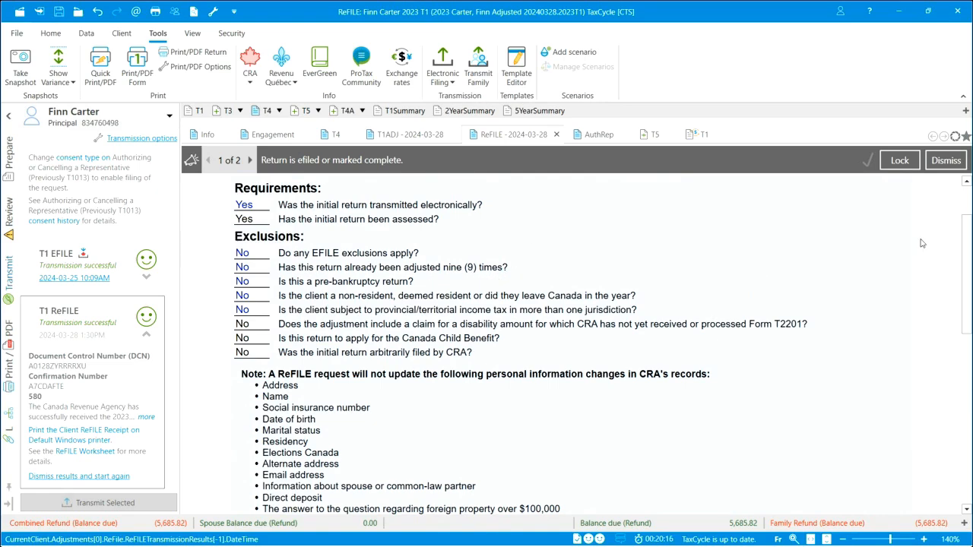
left_click_drag(969, 281, 969, 232)
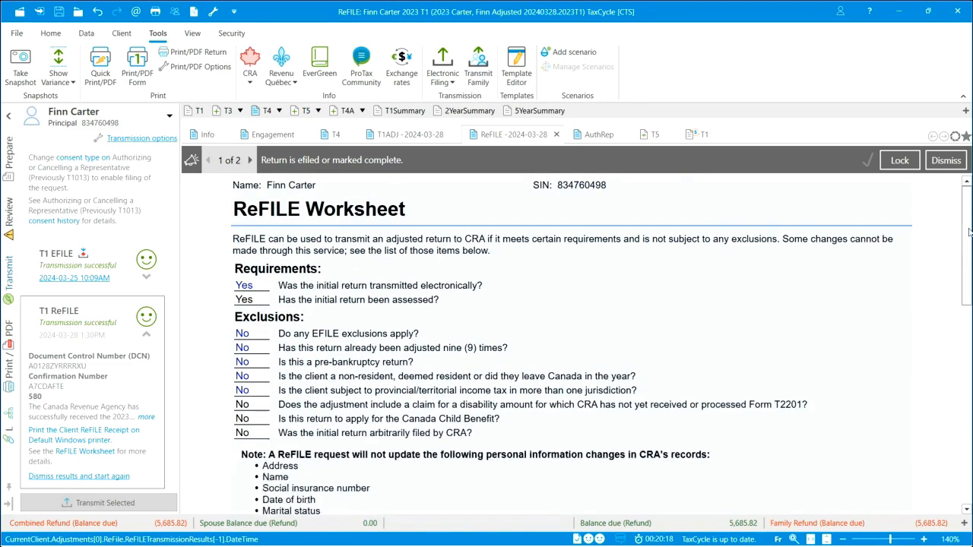